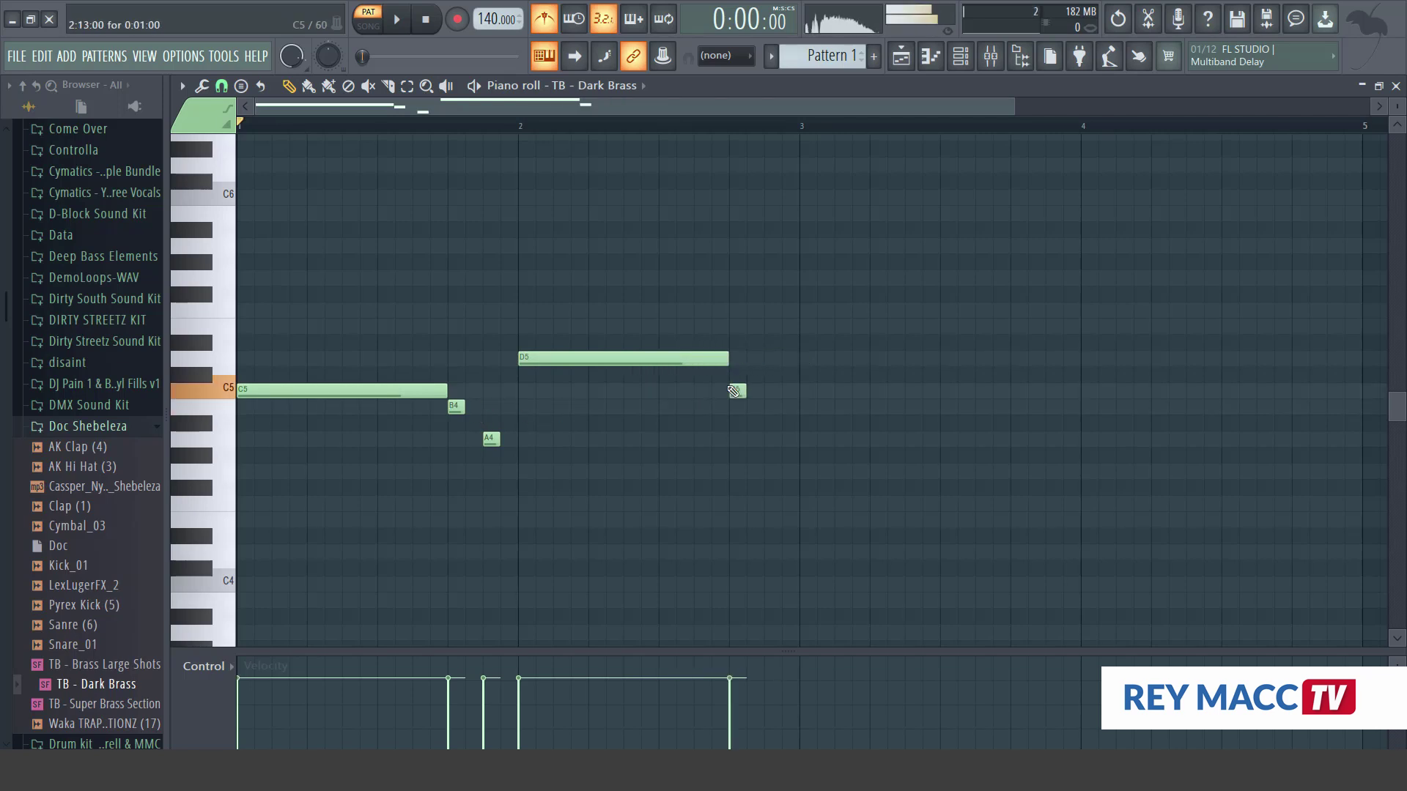
Play back the melody and lower the TB - Super Brass Section channel's volume to about 21%
click(398, 25)
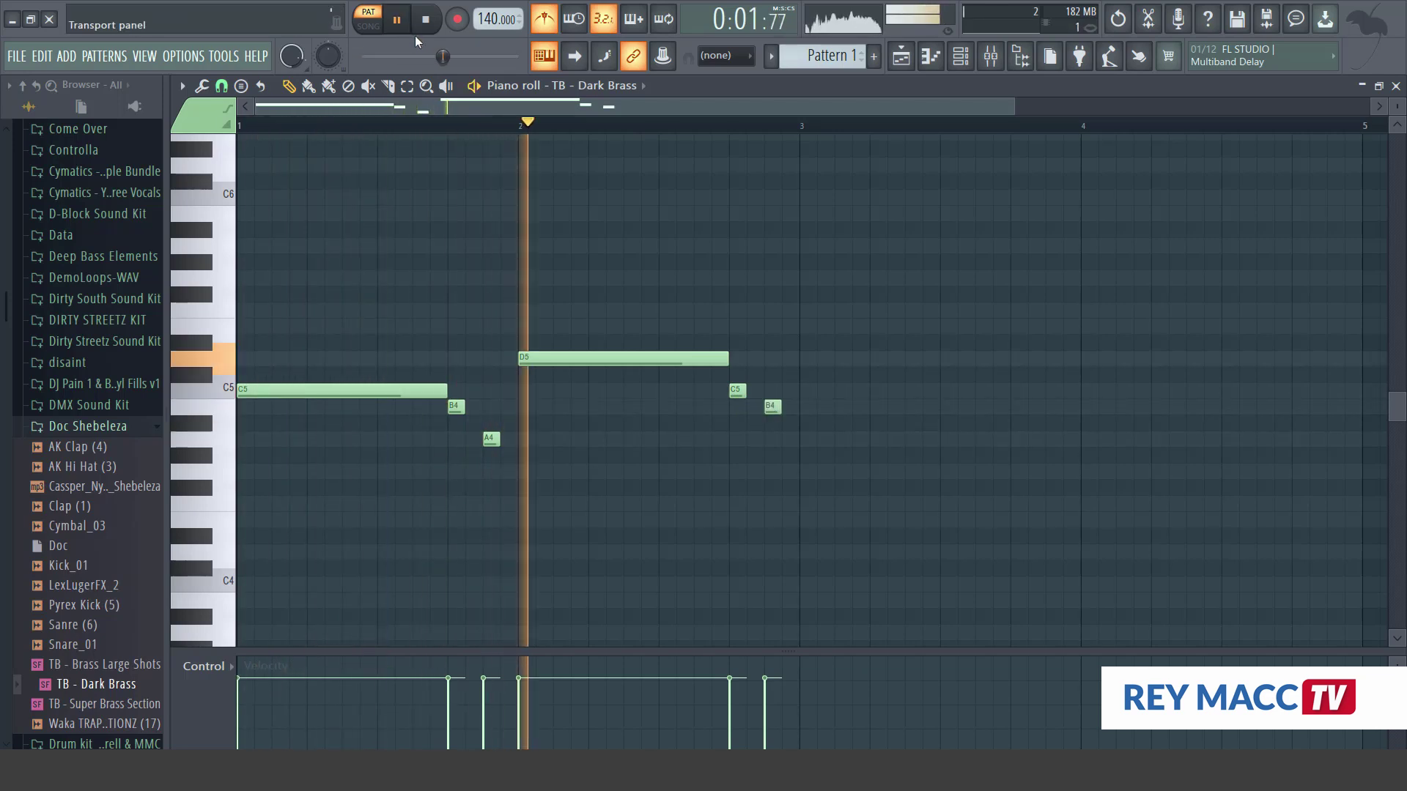
key(F5)
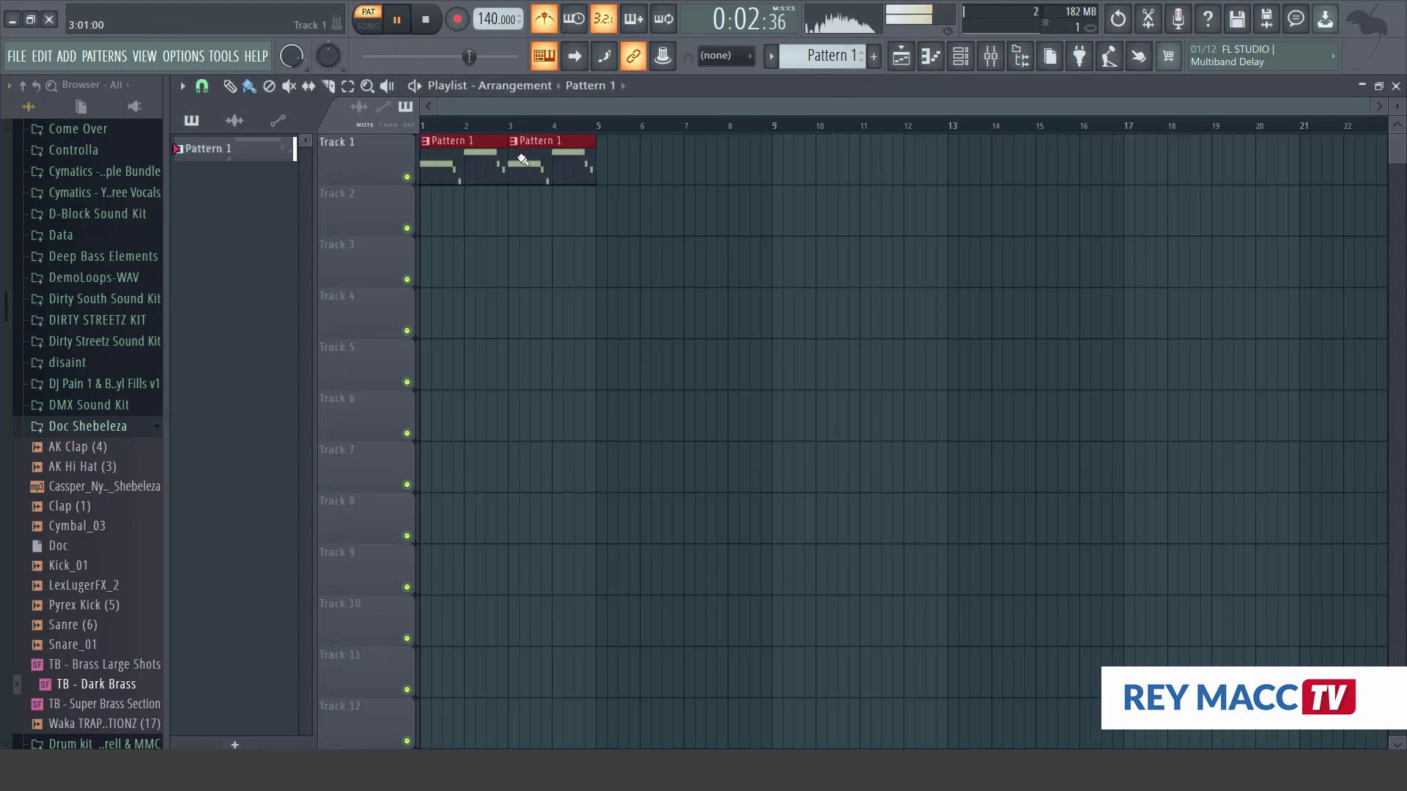
click(979, 66)
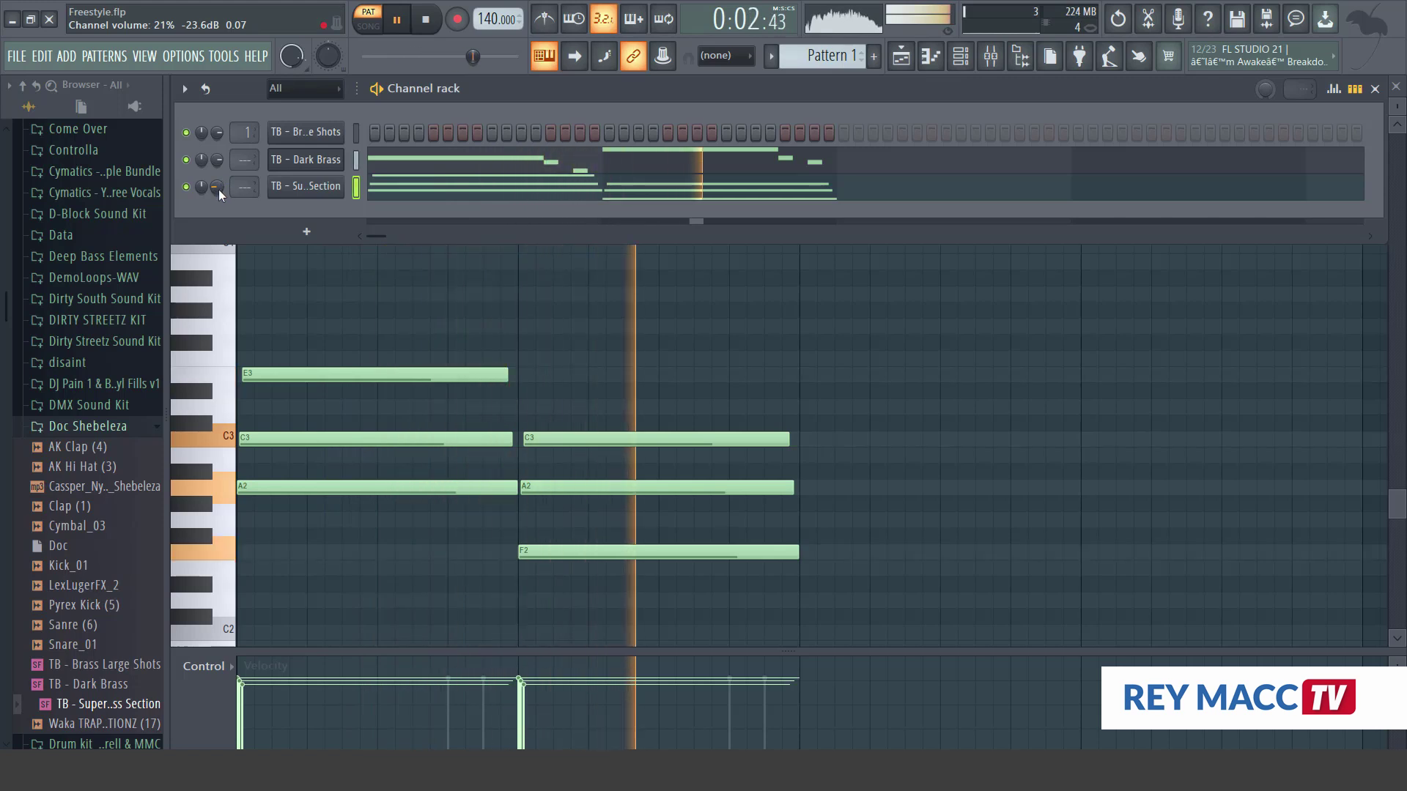
drag(218, 189, 218, 198)
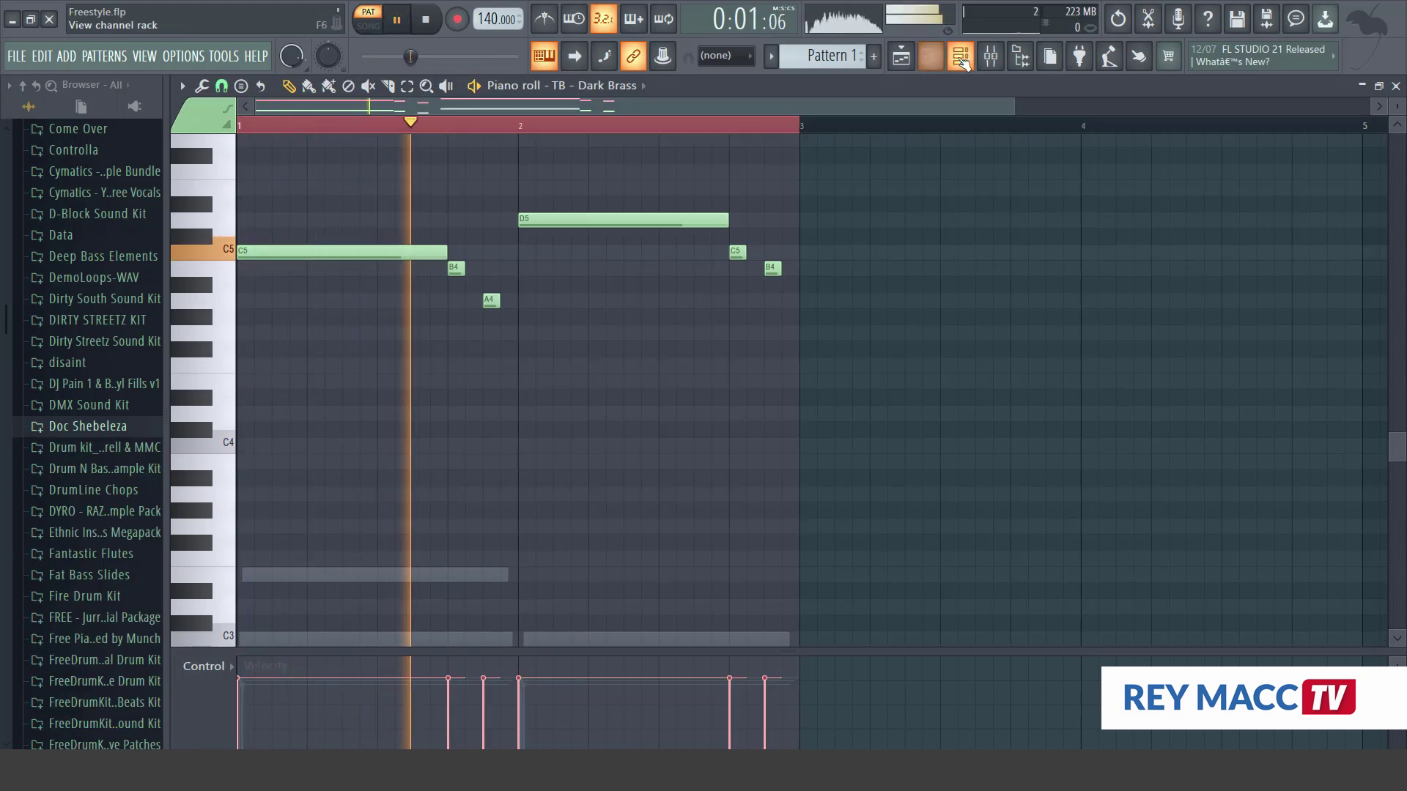
Route the TB - Dark Brass channel to a free mixer track and lower its mixer volume to about 81%
click(962, 63)
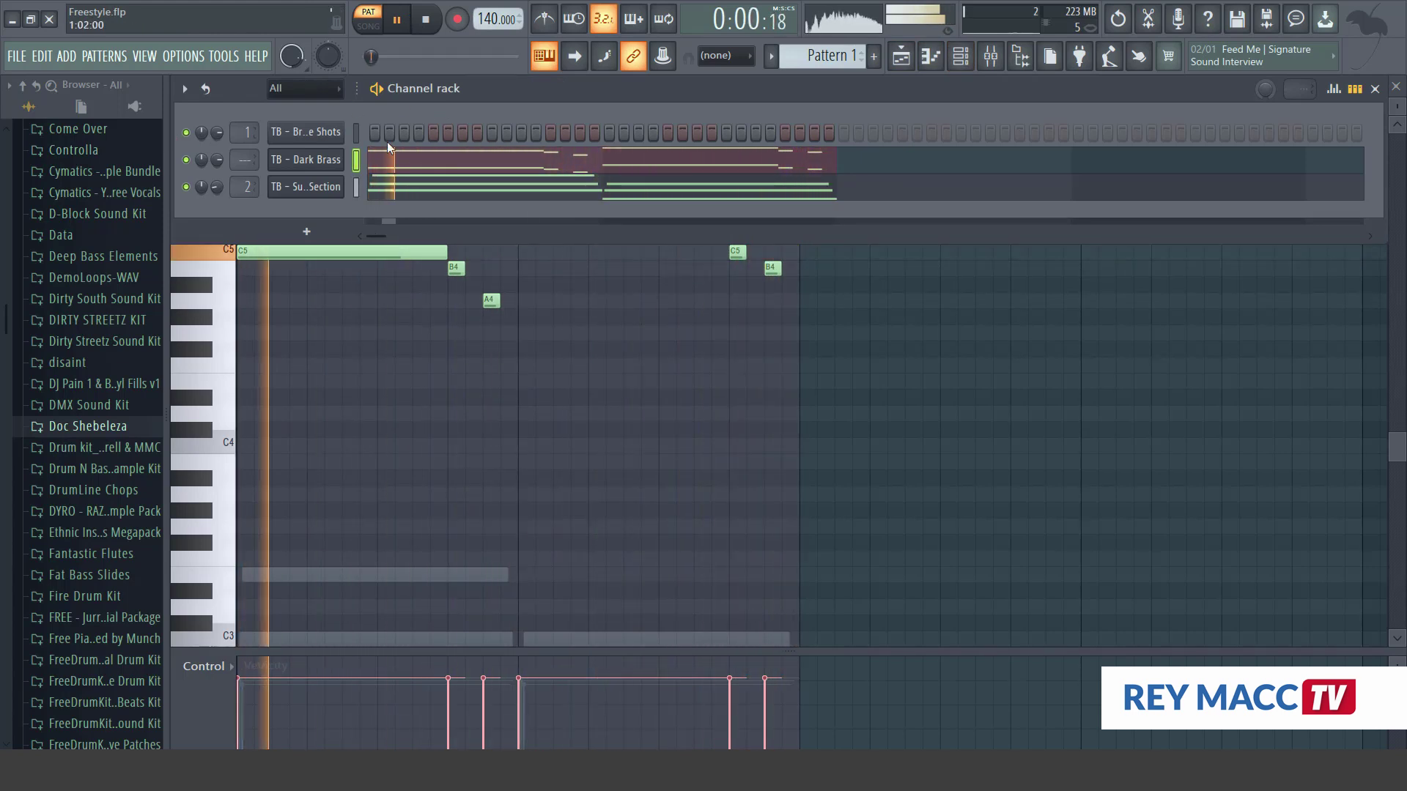
click(323, 160)
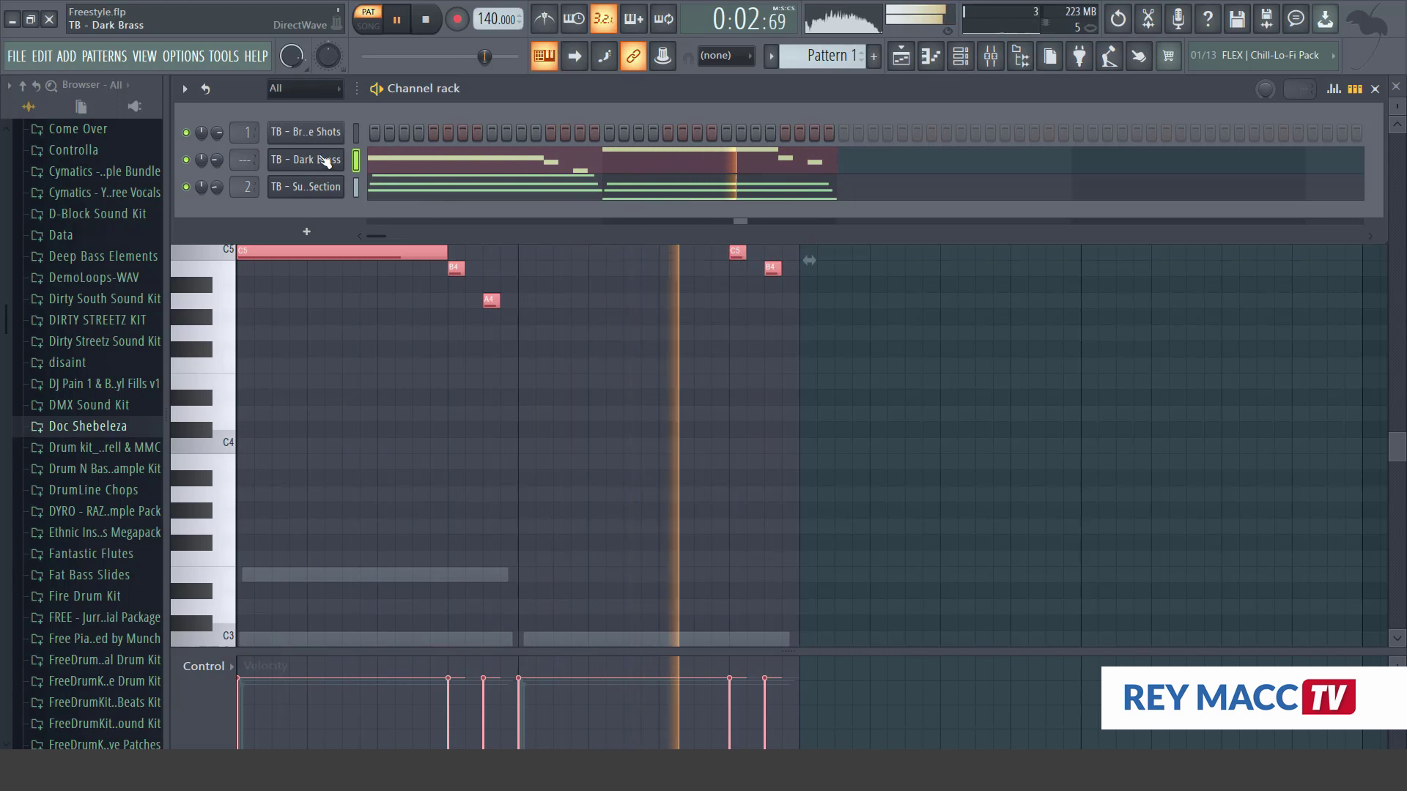
click(322, 160)
click(258, 223)
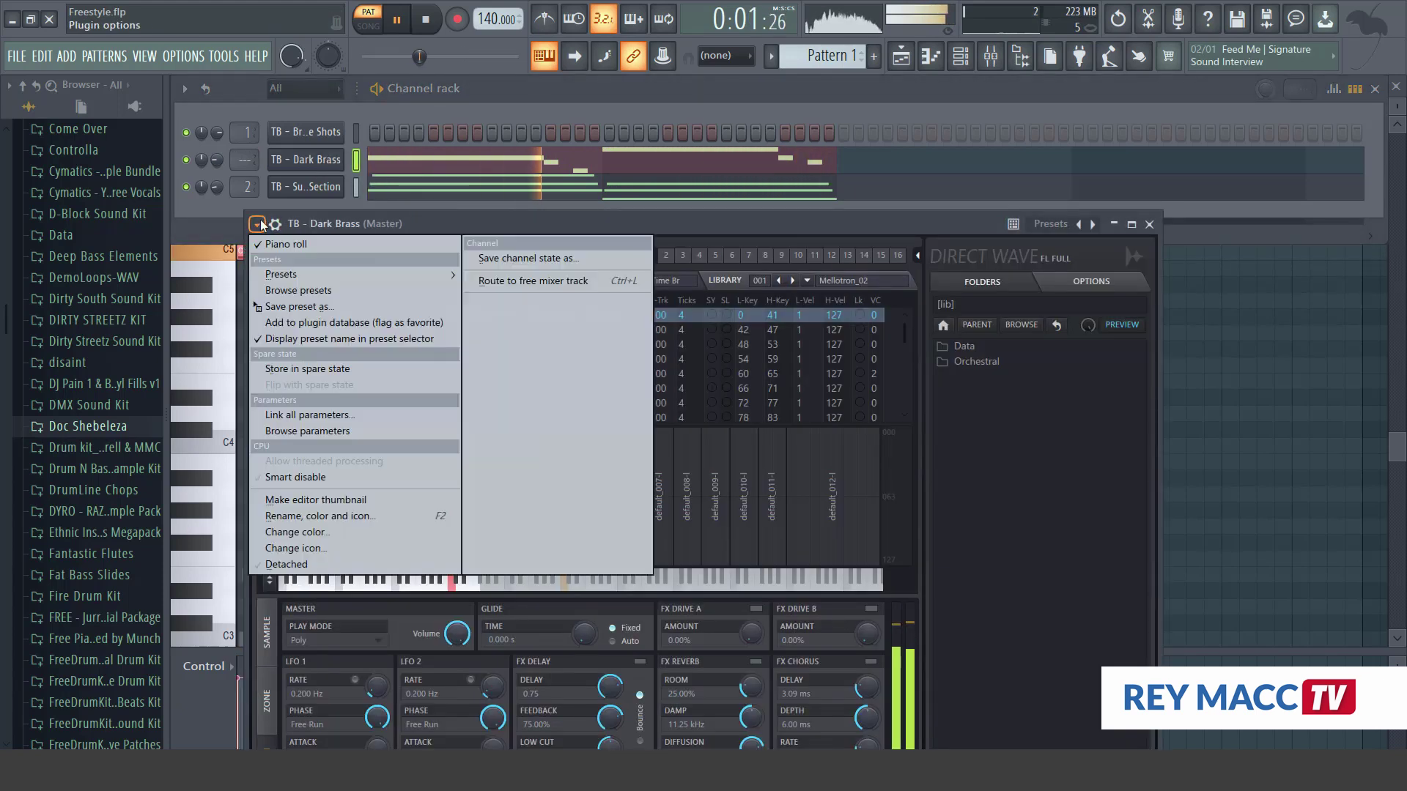
click(475, 283)
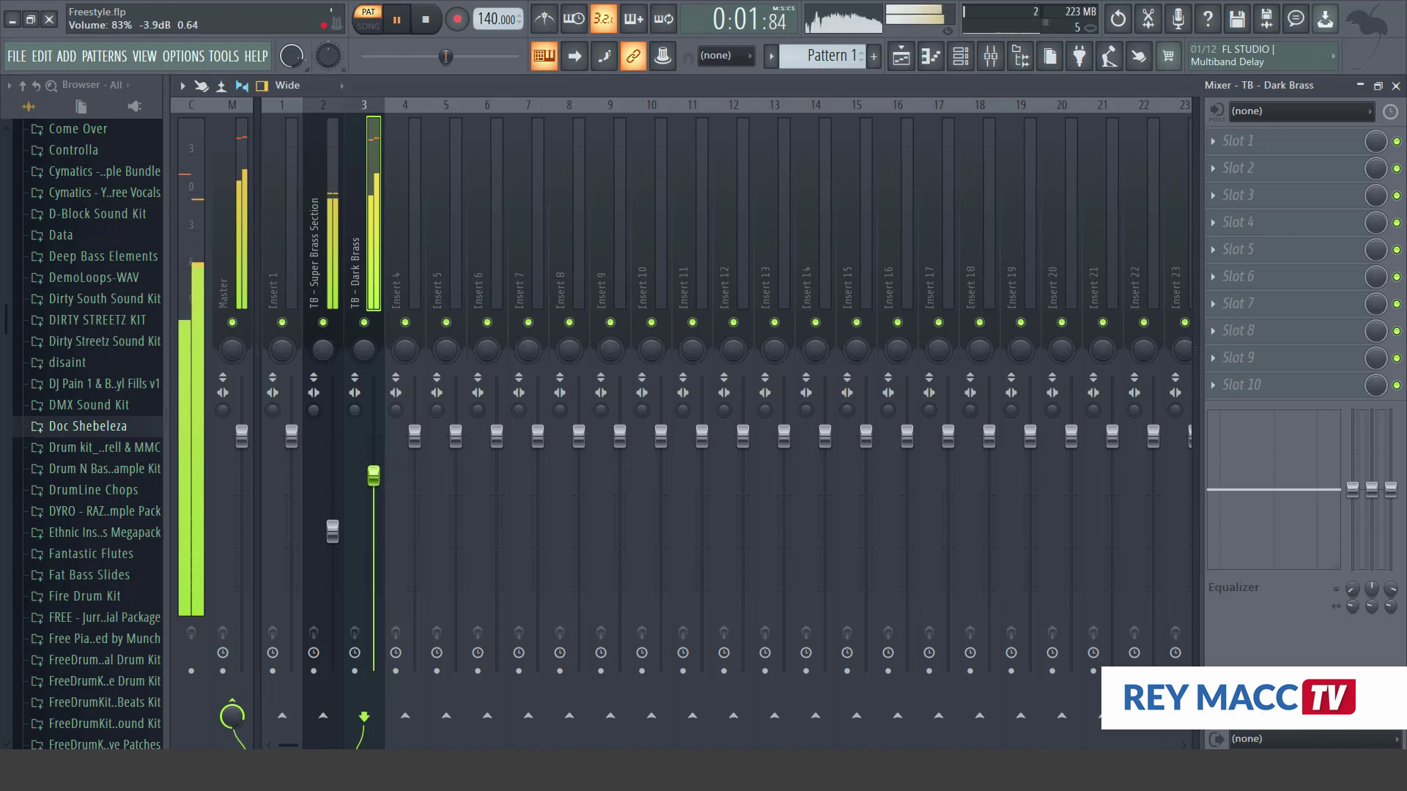
drag(373, 478, 374, 481)
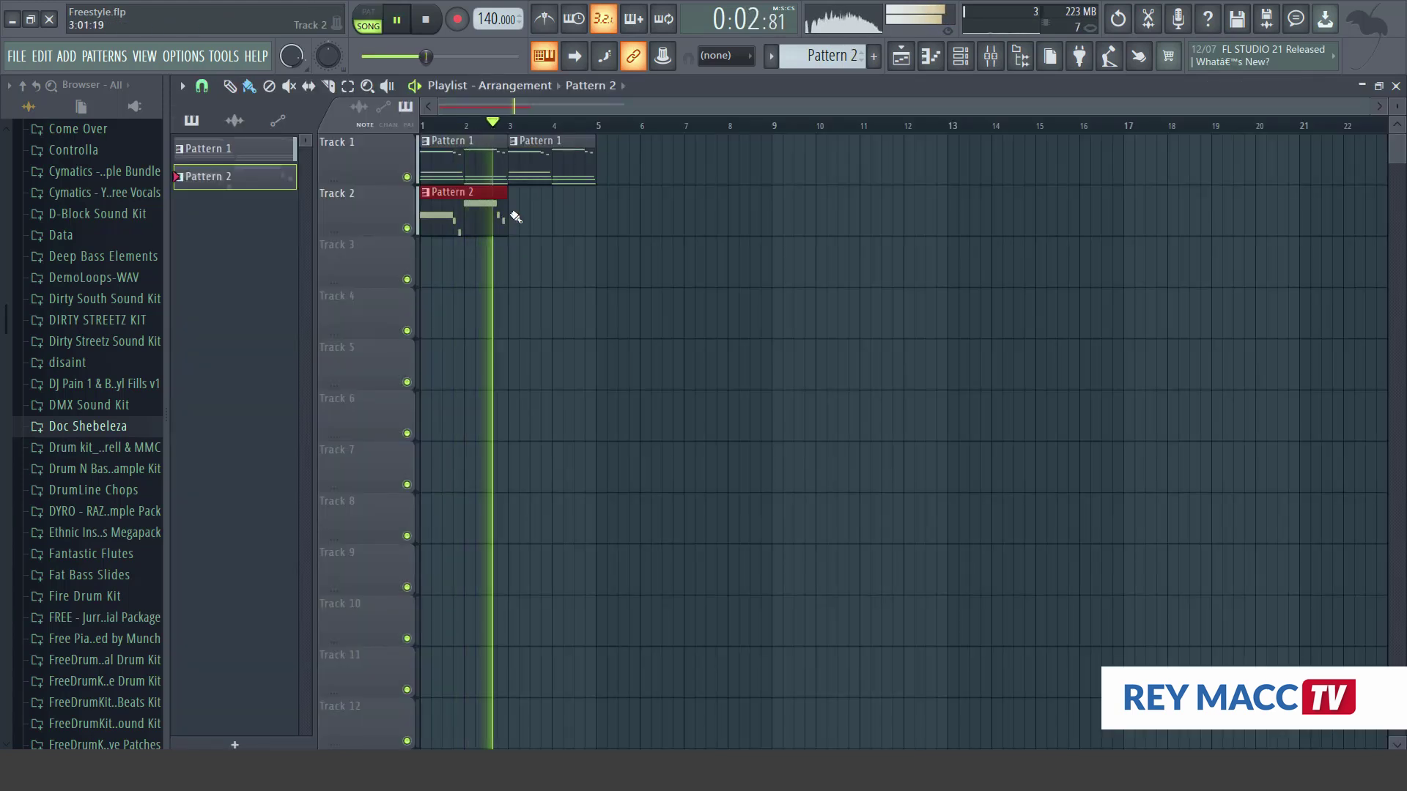
Place a second Pattern 2 clip on Track 2 of the playlist, starting at bar 3
click(516, 209)
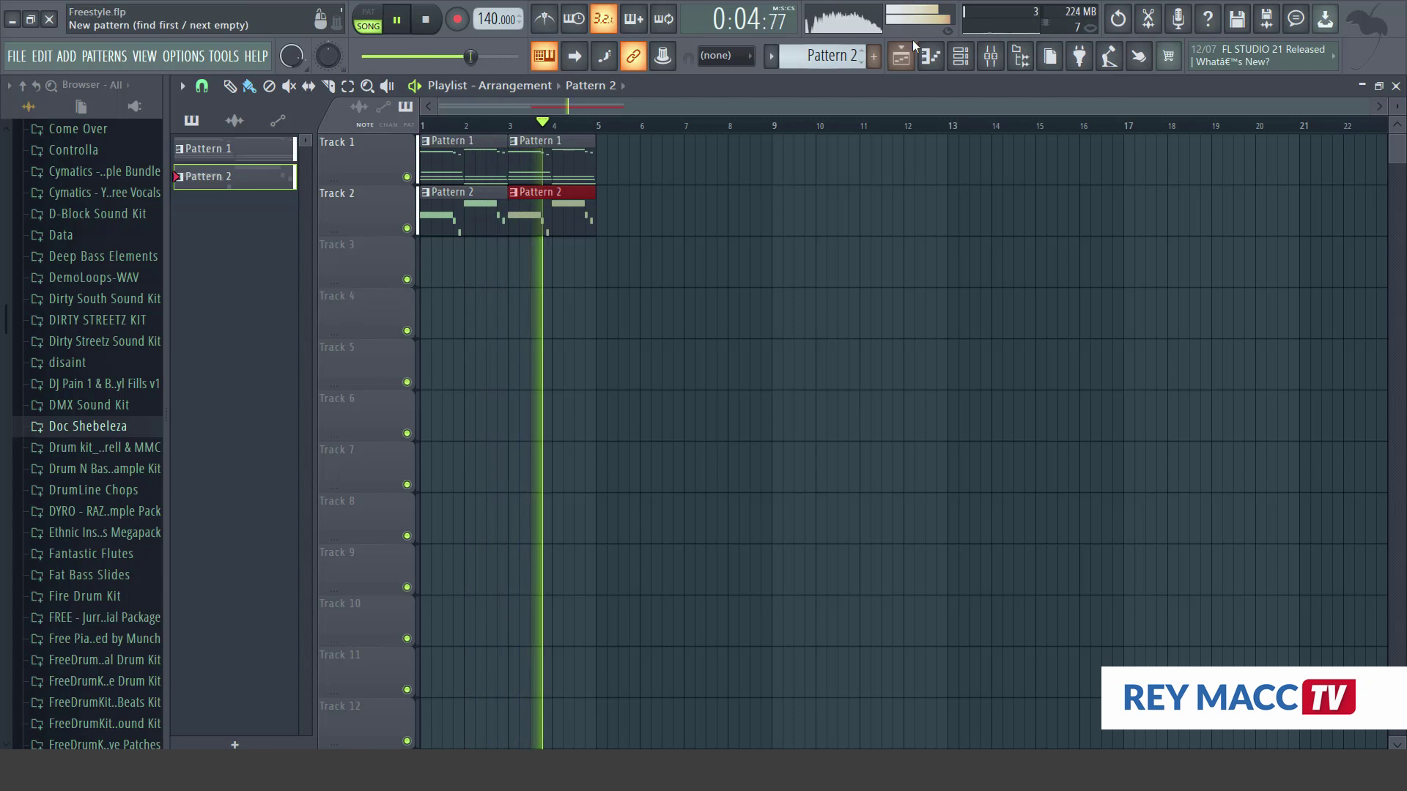
Lower the TB - Super Brass Section mixer volume to about 54% and adjust the TB - Dark Brass level
click(989, 56)
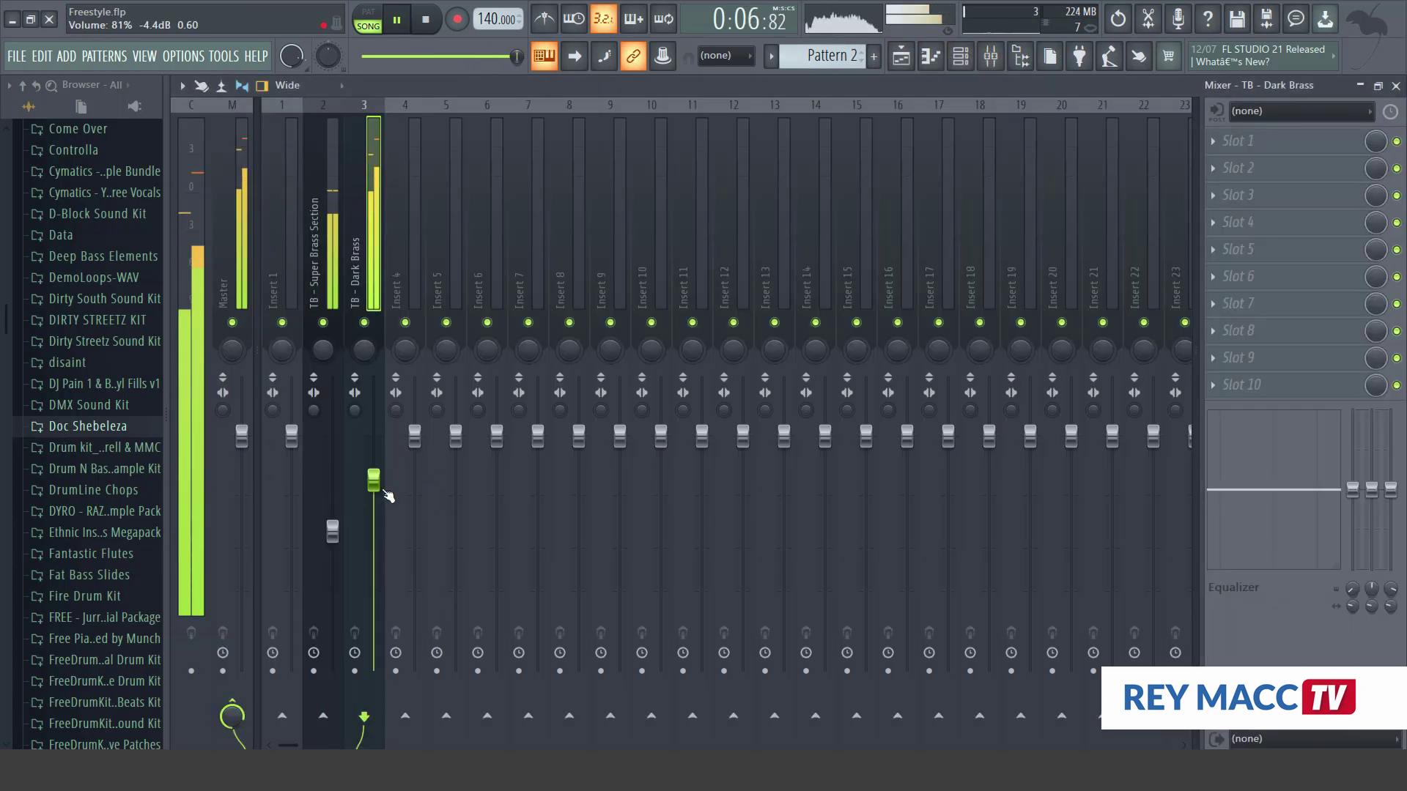
drag(339, 540, 339, 551)
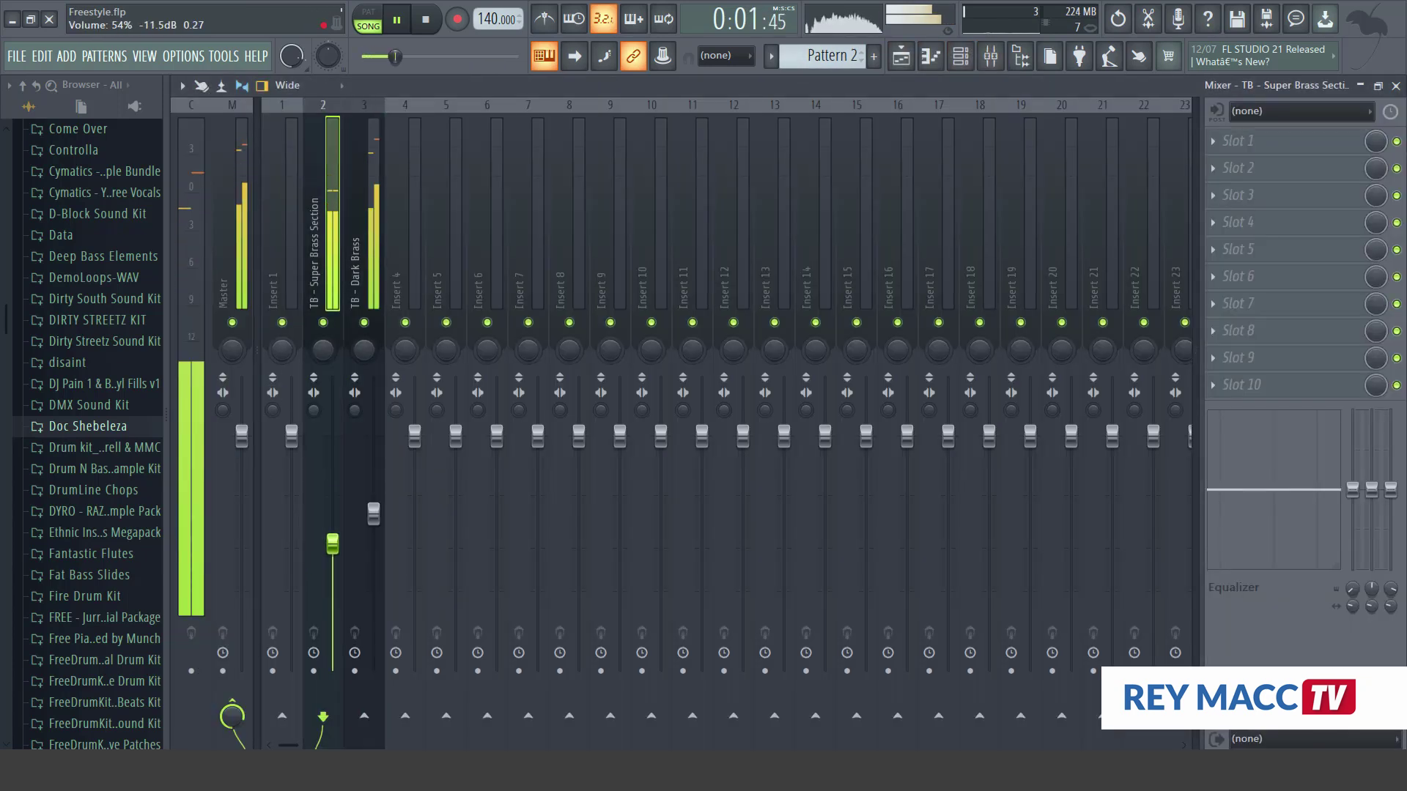
click(374, 517)
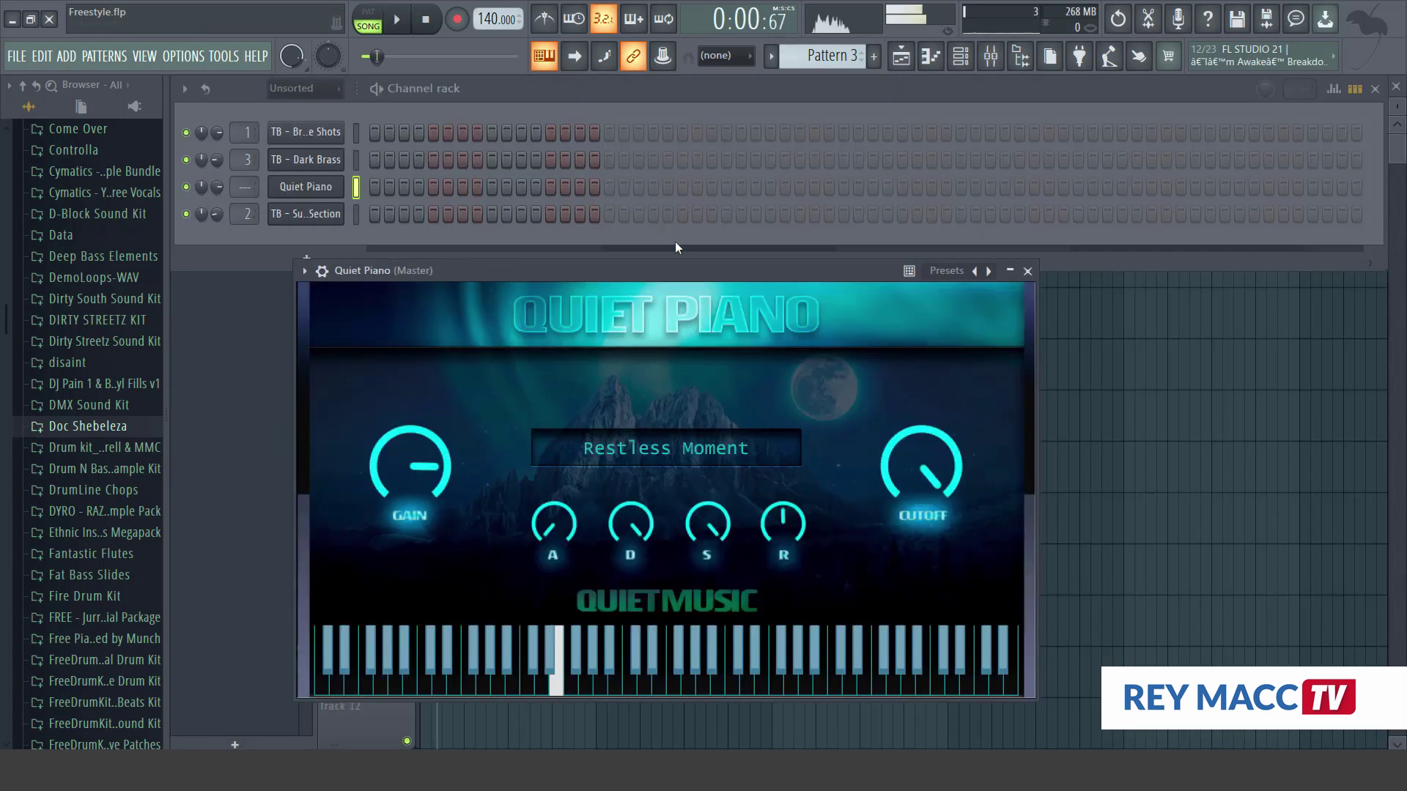
Open the Quiet Piano notes of Pattern 3 and duplicate the two-bar melody into bars 3 and 4
right_click(341, 181)
click(355, 186)
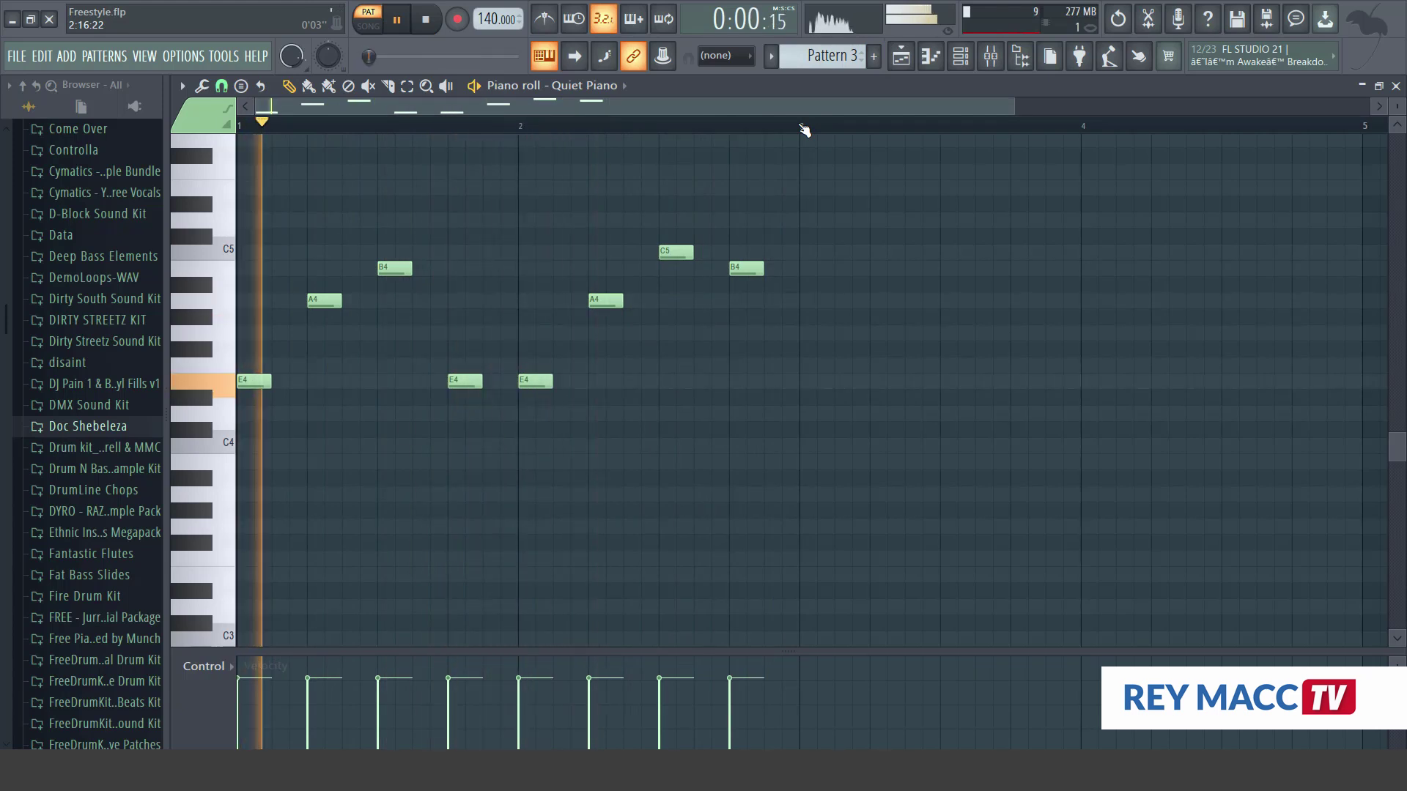
key(ctrl+a)
key(ctrl+b)
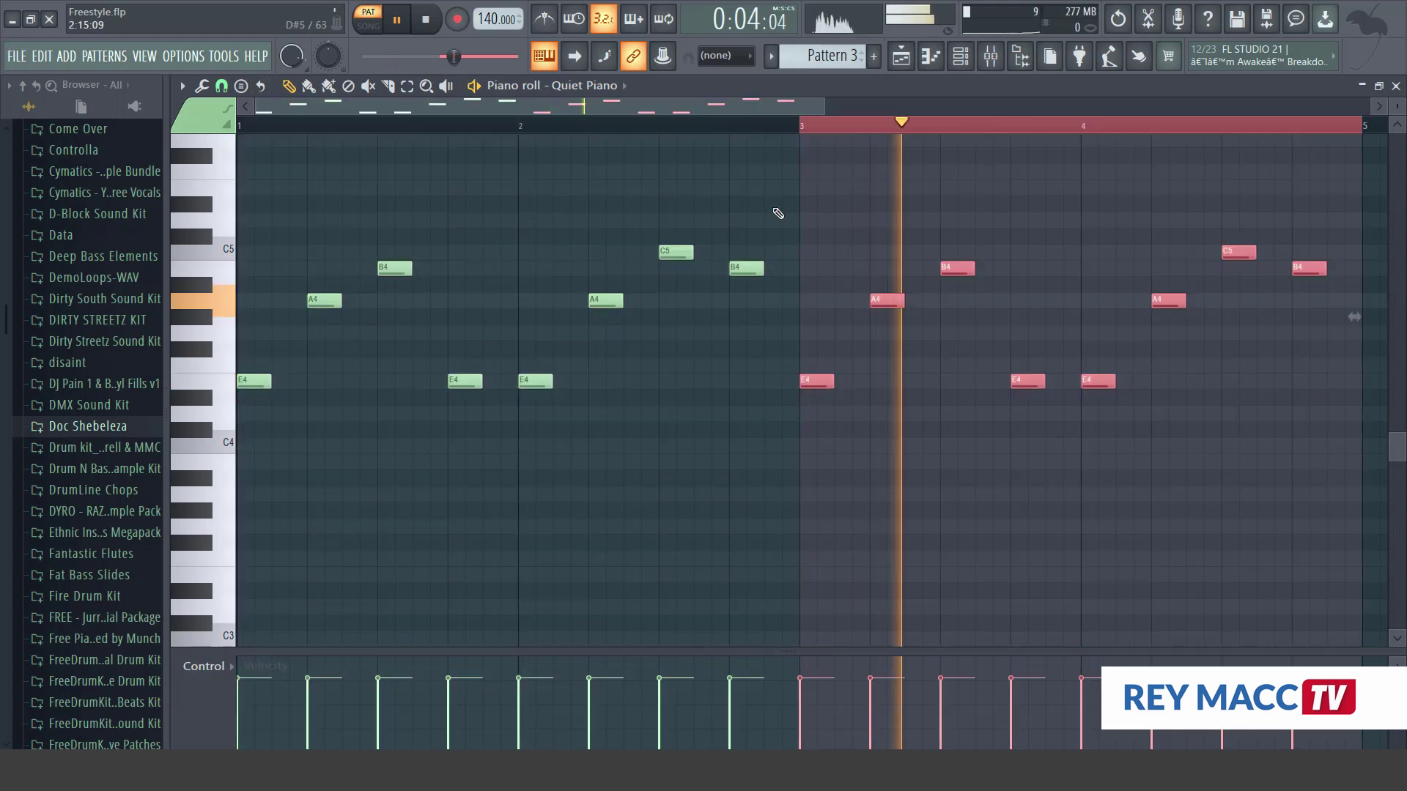
key(ctrl+d)
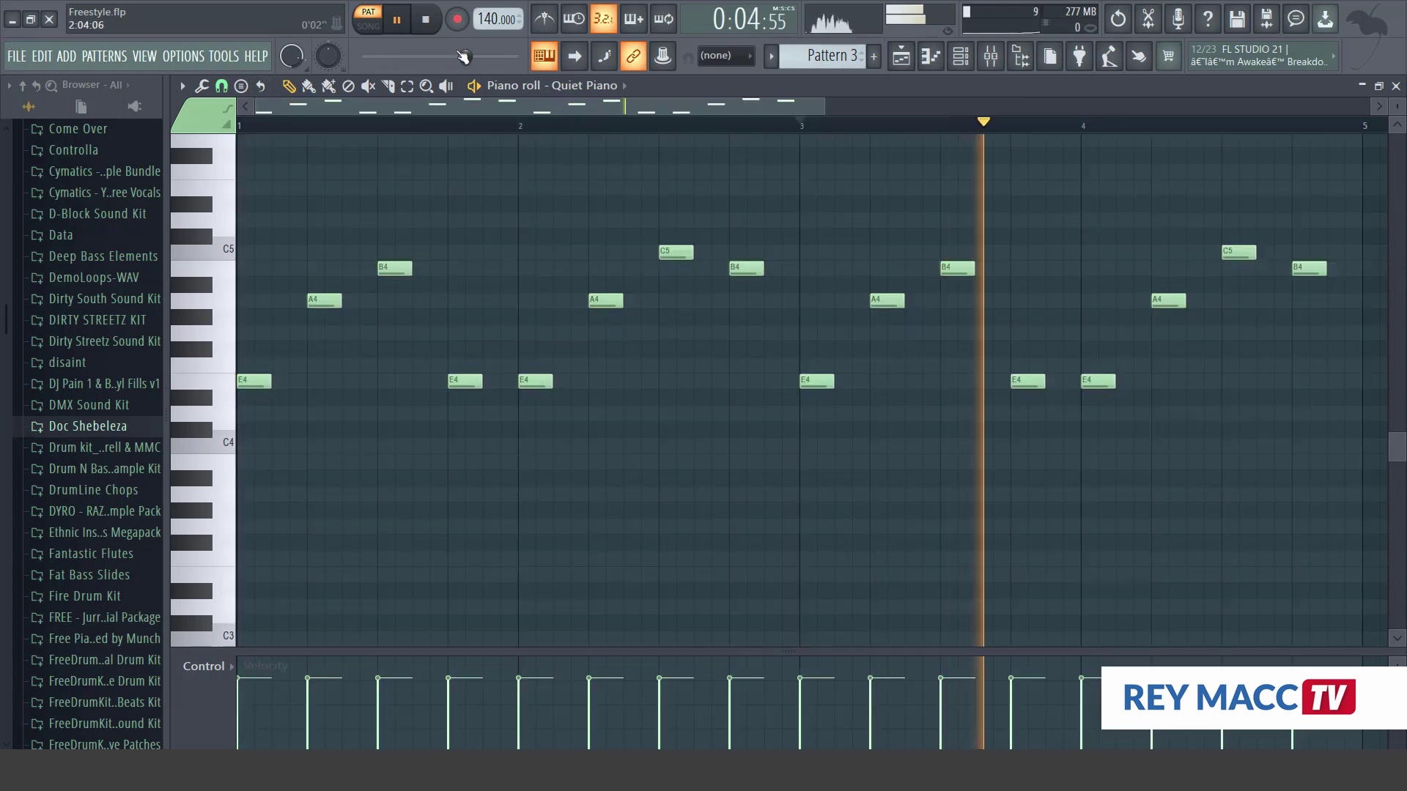
Play the arrangement and check the brass tracks' levels in the mixer
key(space)
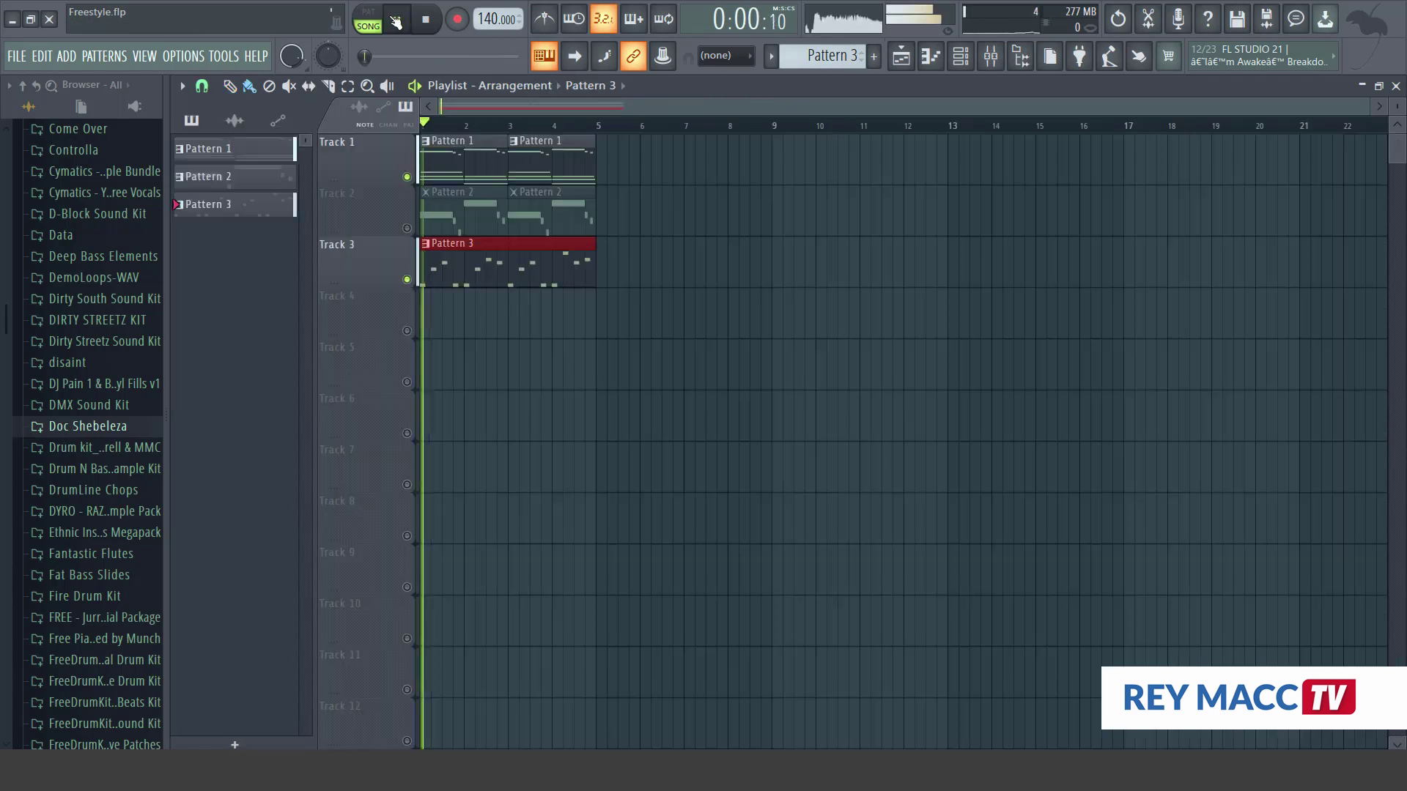
click(989, 55)
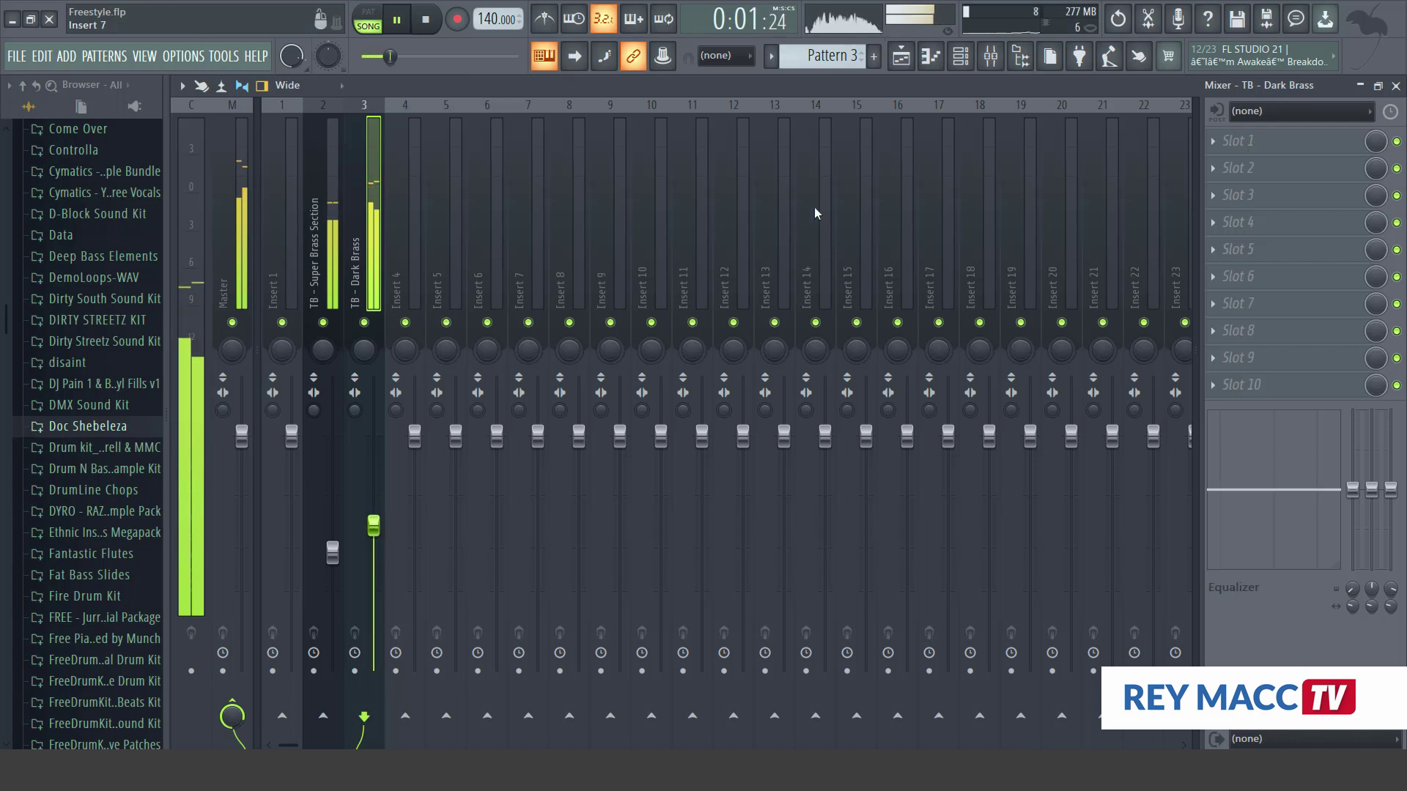
click(903, 55)
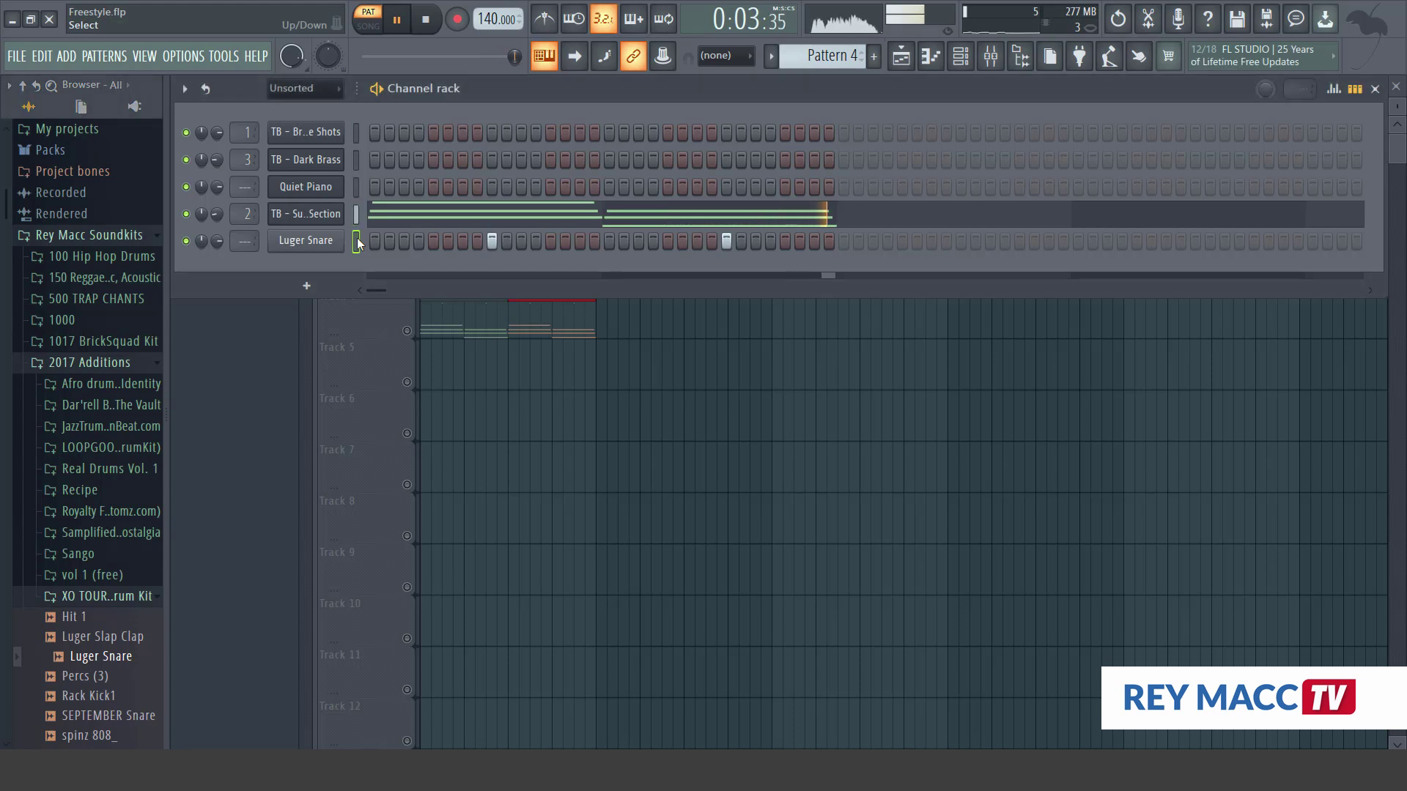
Add the Luger Slap Clap sample as a channel in Pattern 5 with hits on steps 9, 25, 41 and 57
drag(103, 636, 452, 276)
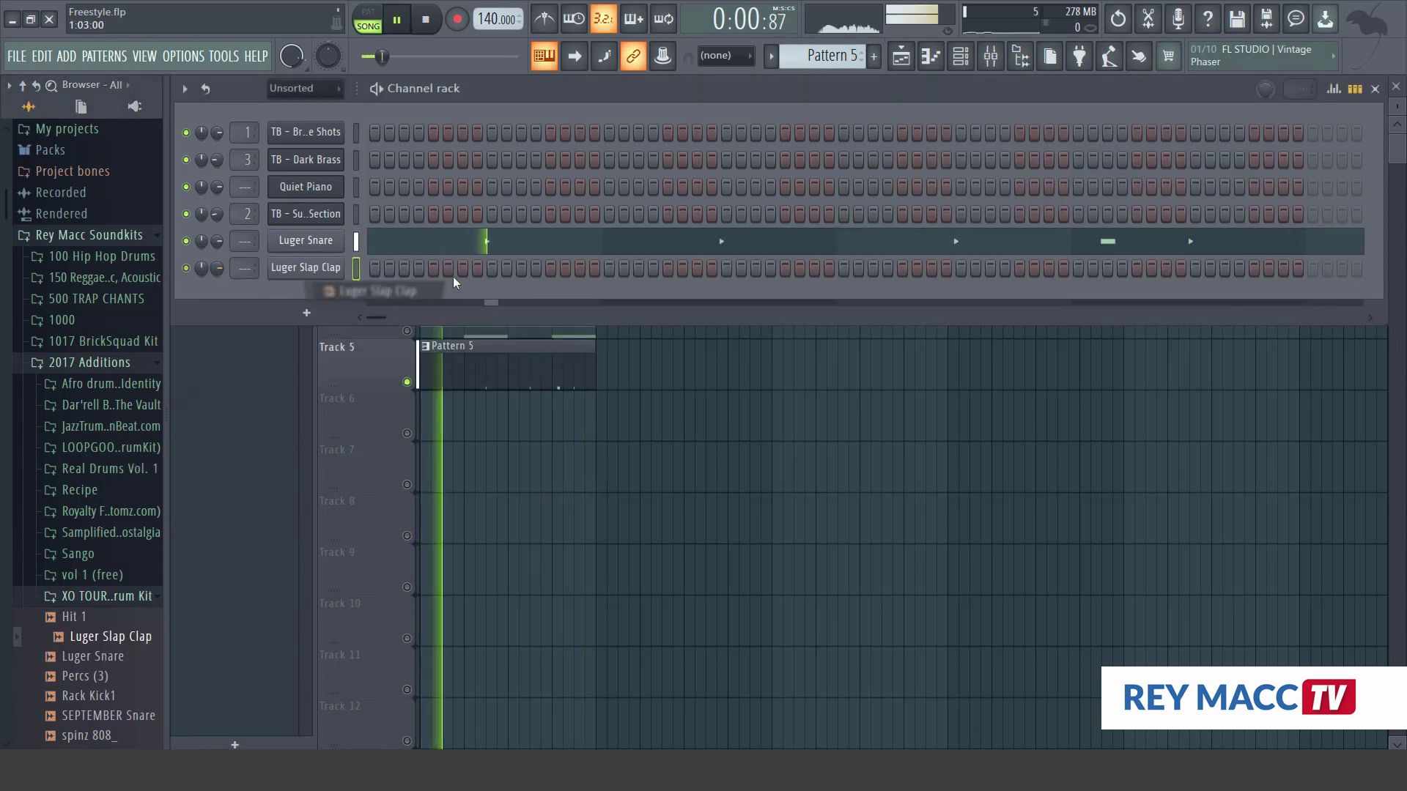
click(726, 268)
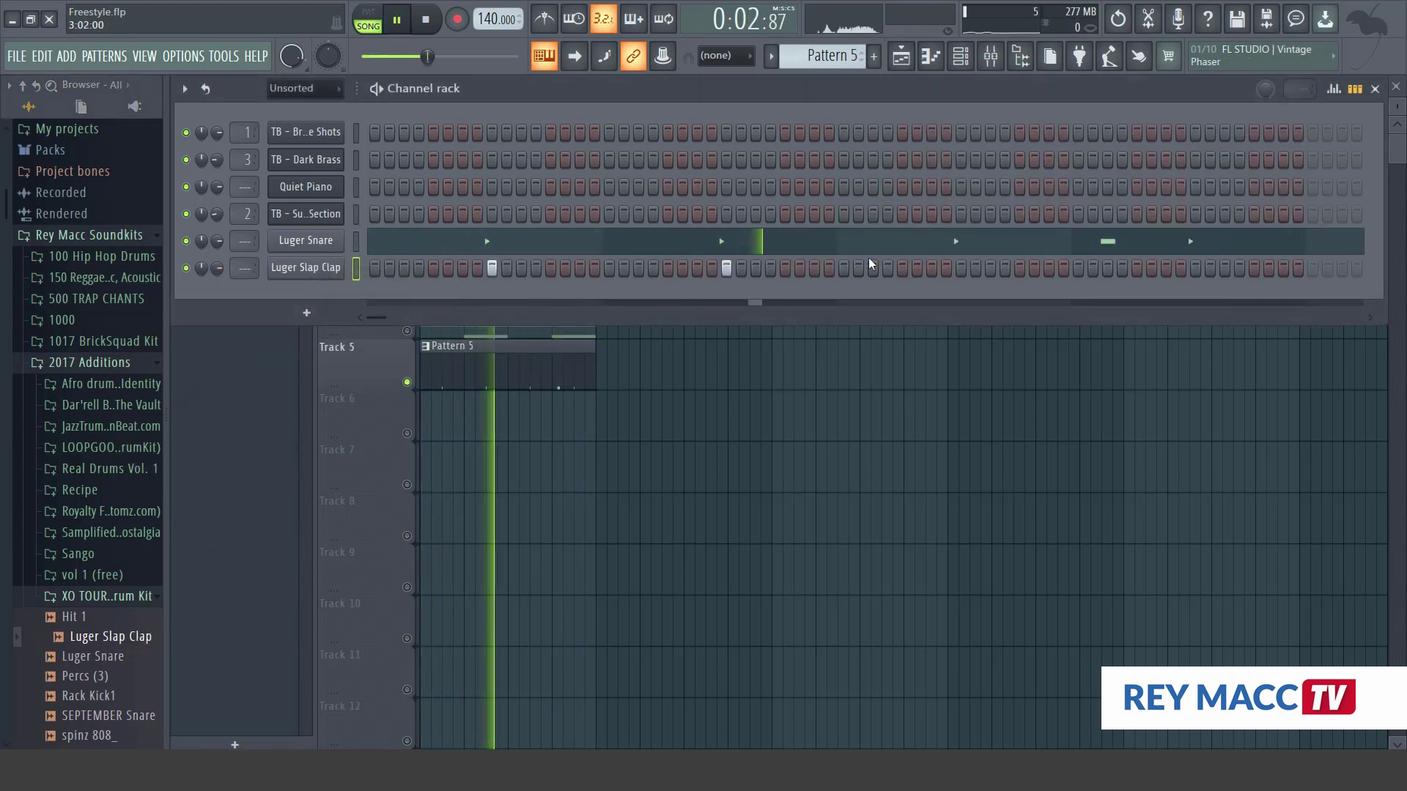
click(961, 268)
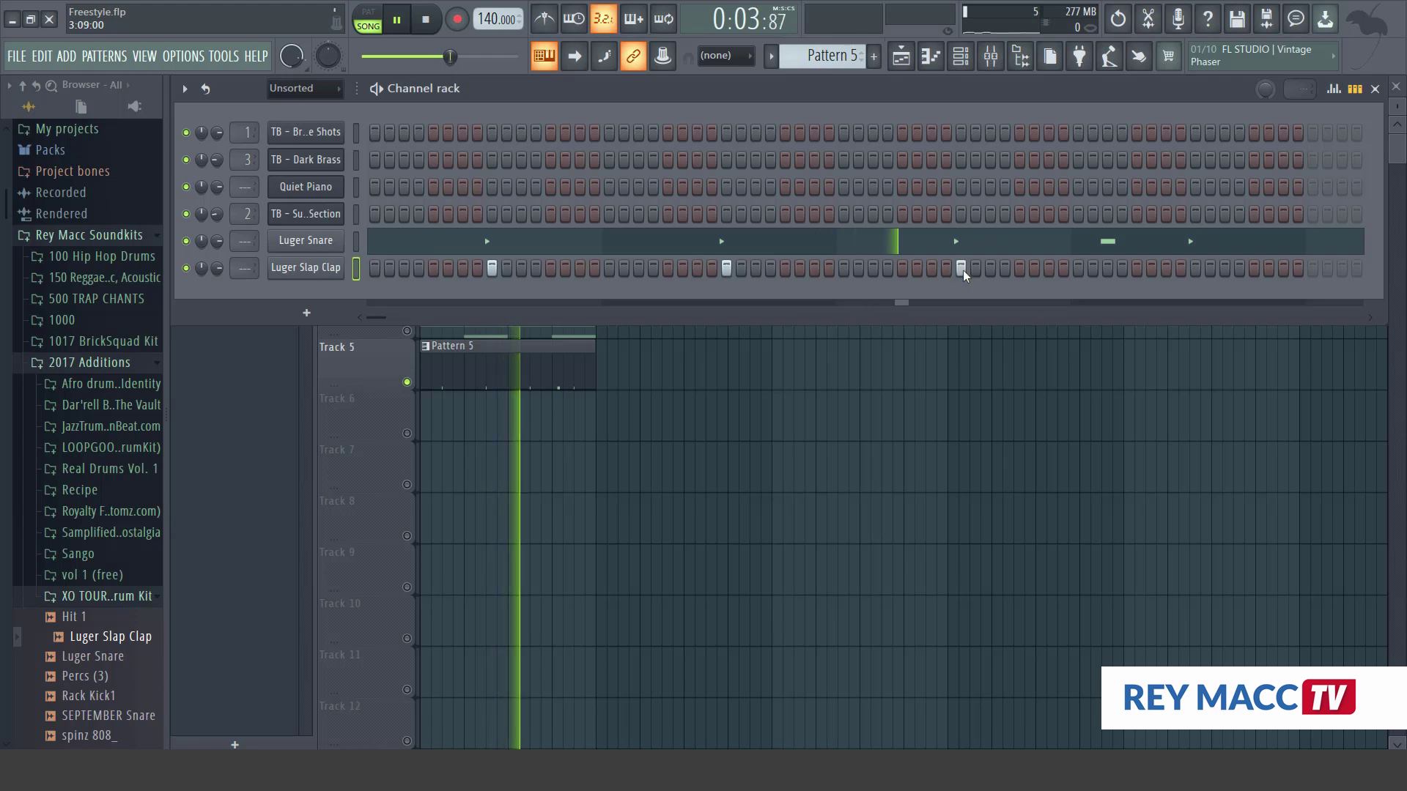
click(1195, 268)
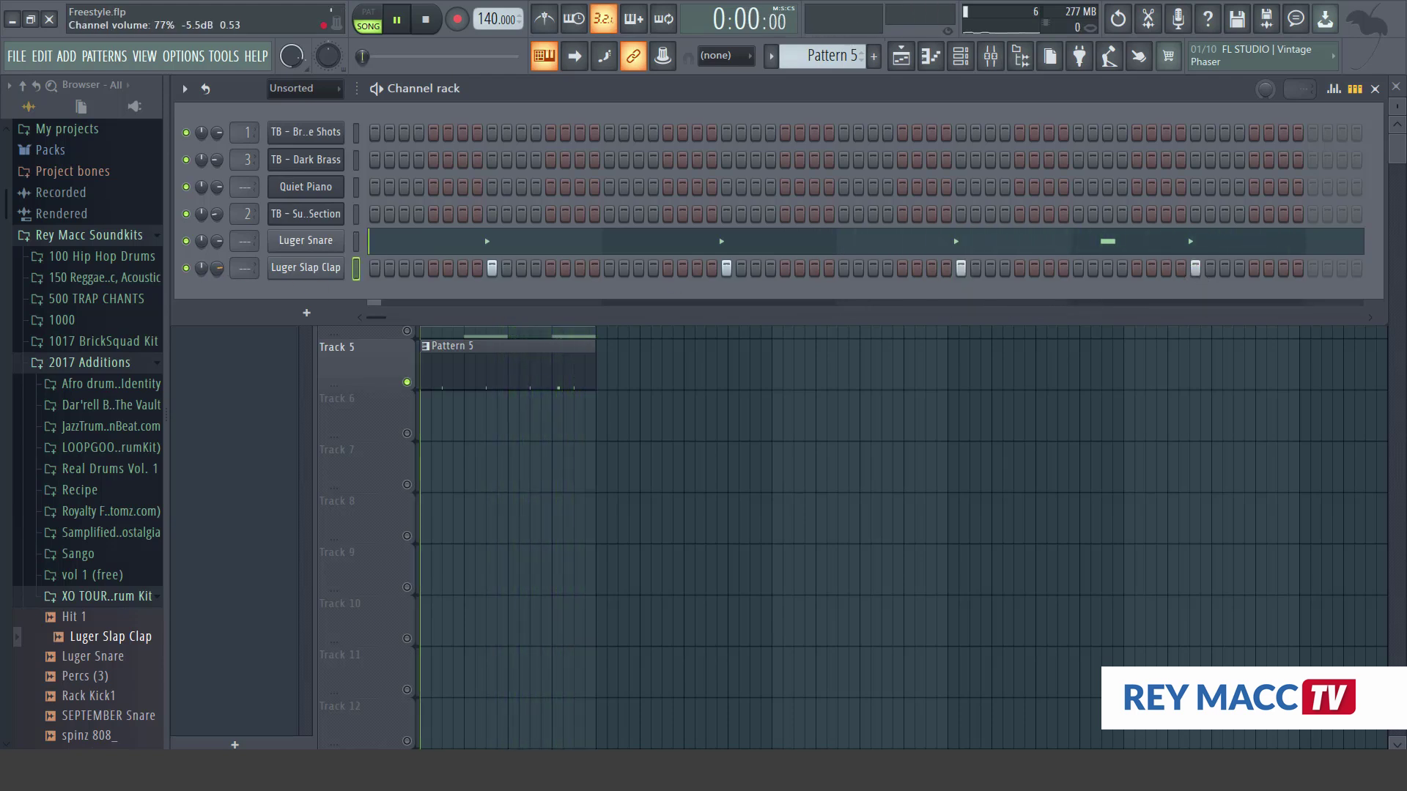
Add the Percs (3) sample as a channel in Pattern 5 with a hit every eight steps from step 5 to 61
drag(79, 685, 317, 288)
click(433, 294)
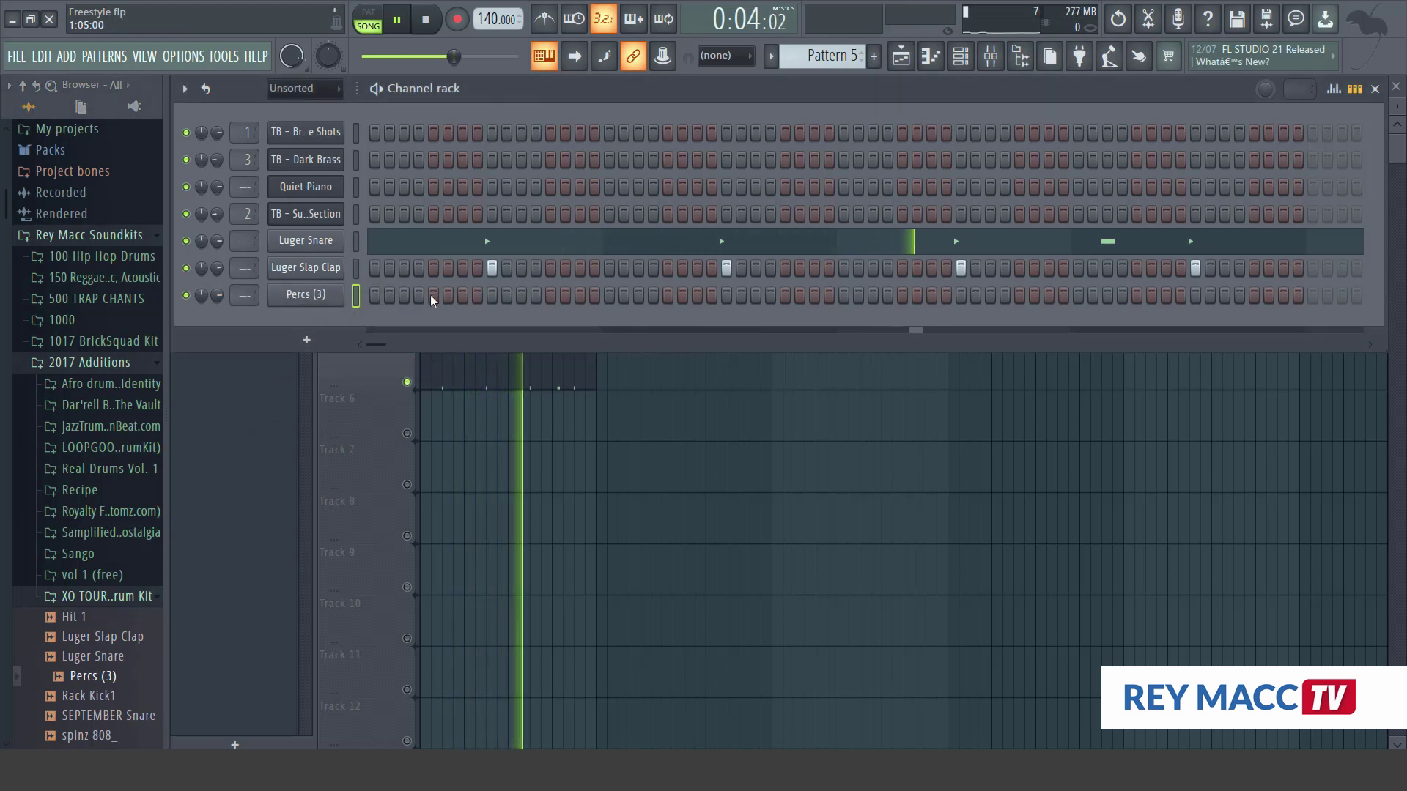
click(551, 295)
click(667, 294)
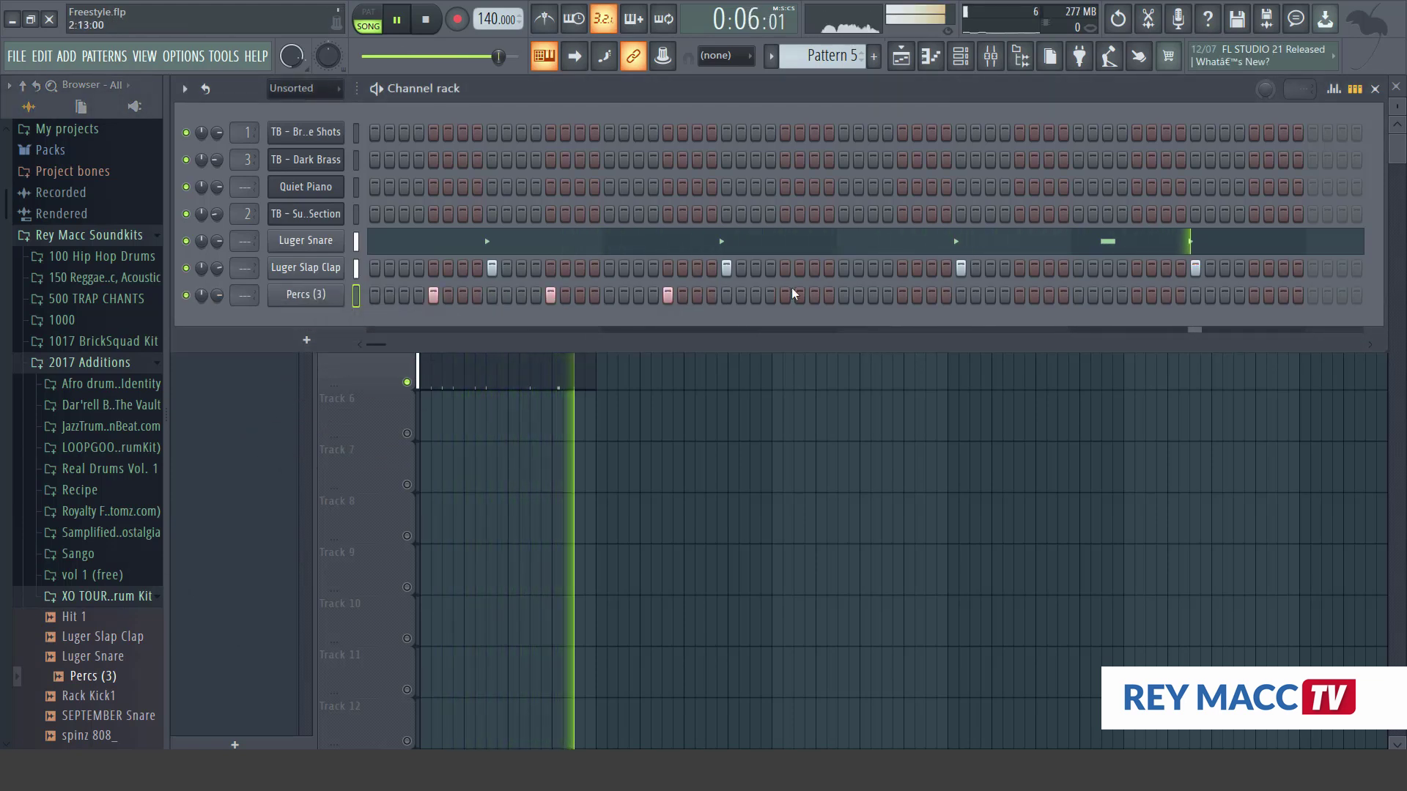
click(785, 295)
click(902, 295)
click(1019, 295)
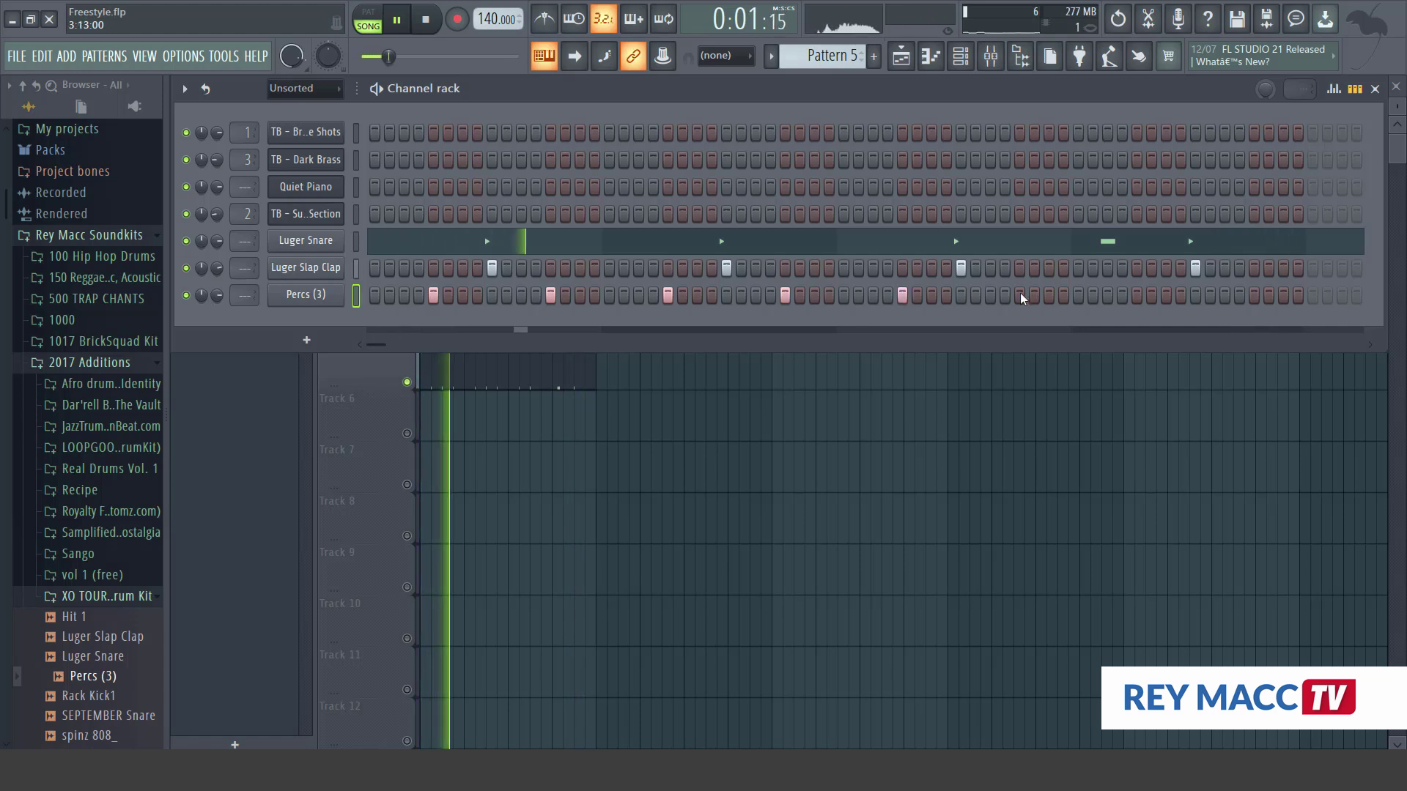
click(1136, 295)
click(1254, 295)
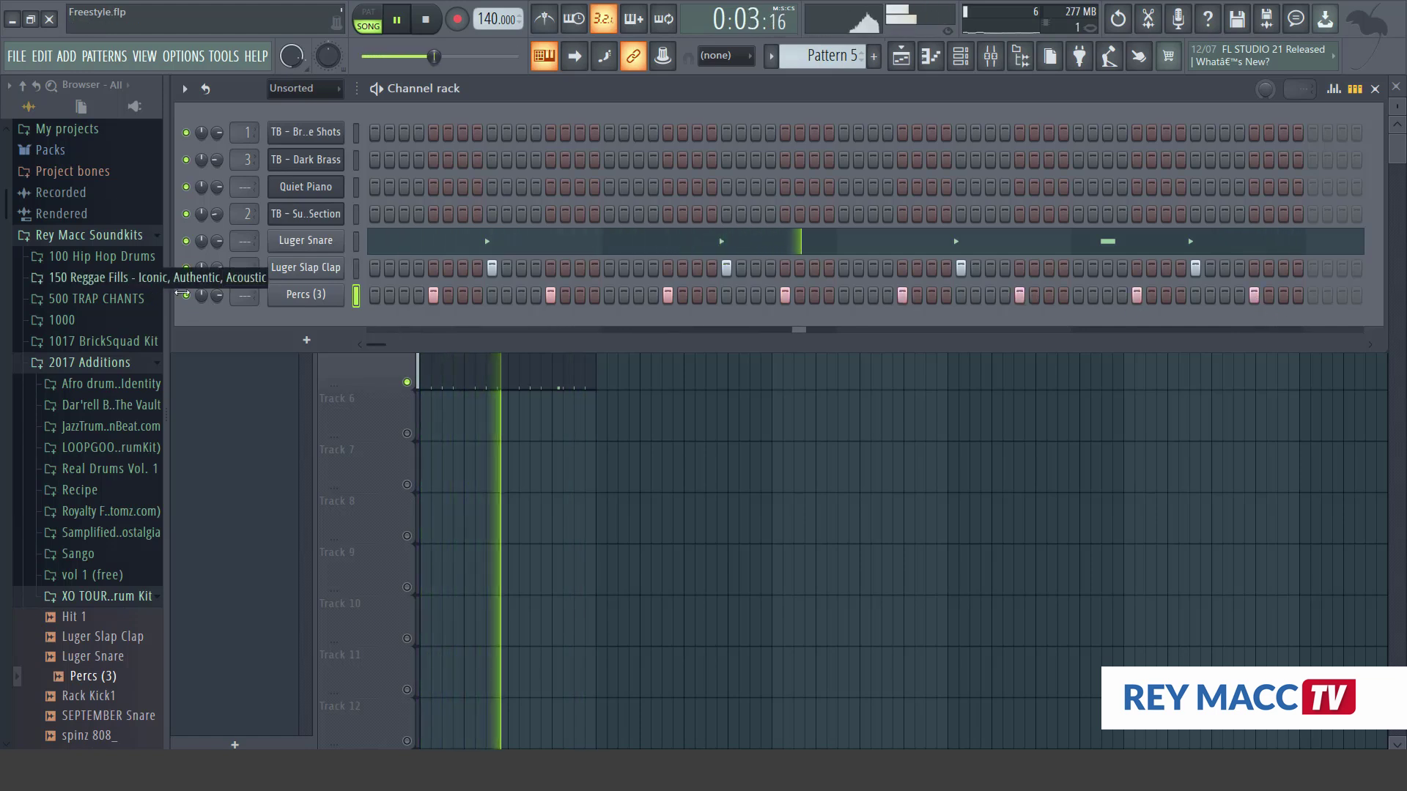
Lower the Percs (3) channel volume to about 45% and unmute Track 4 in the playlist
drag(217, 295, 218, 302)
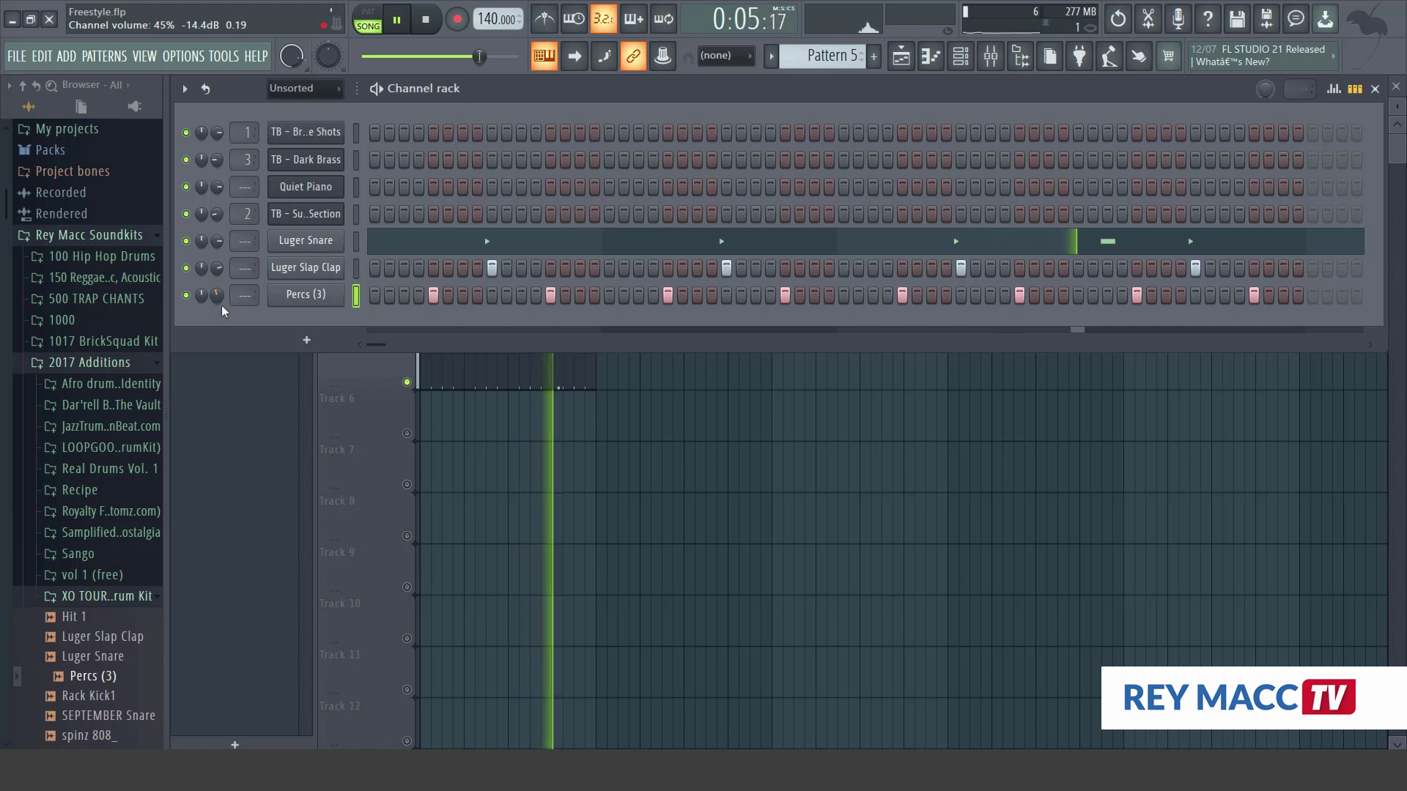
click(344, 389)
click(407, 330)
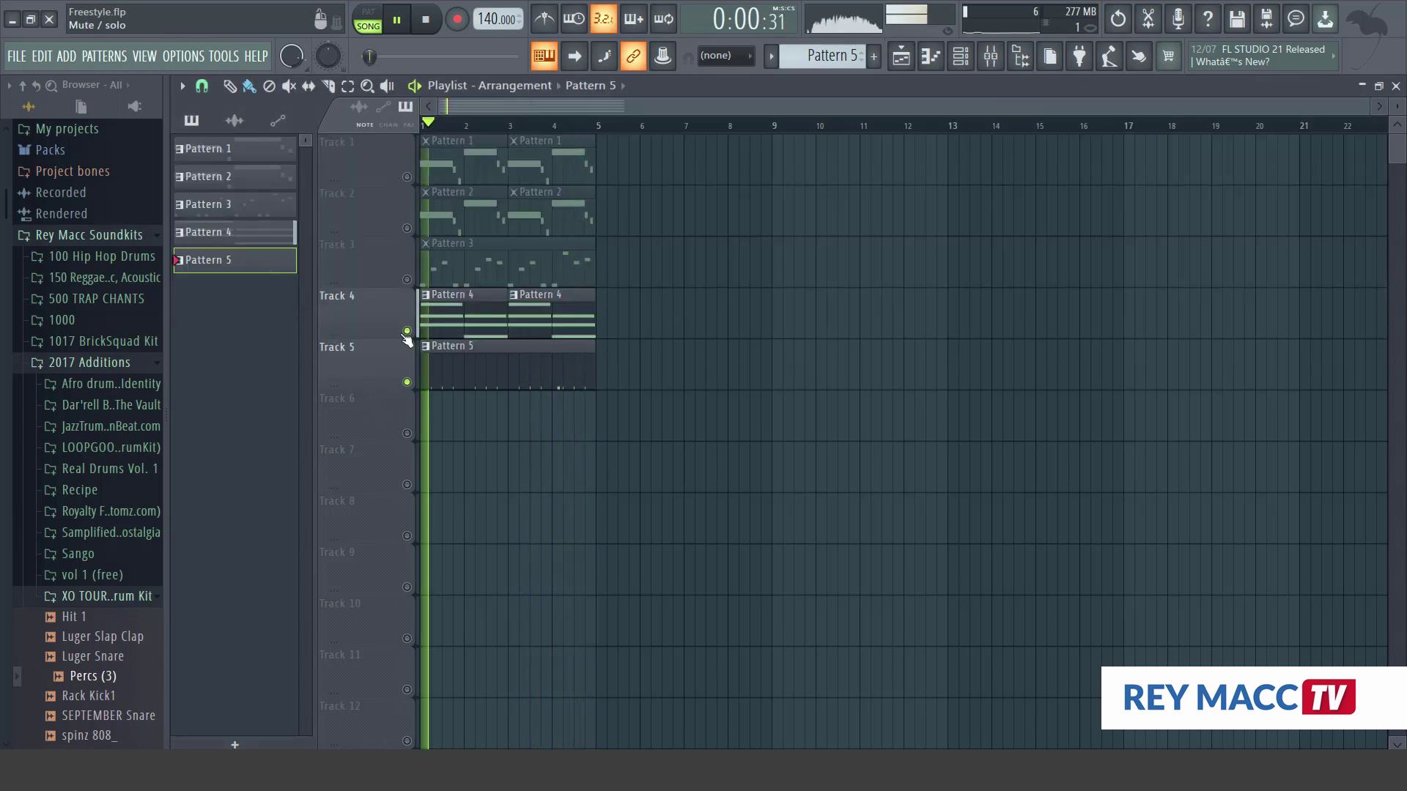
Add the Rack Kick1 sample as a channel in Pattern 5 with hits on steps 1, 15 and 19
click(961, 56)
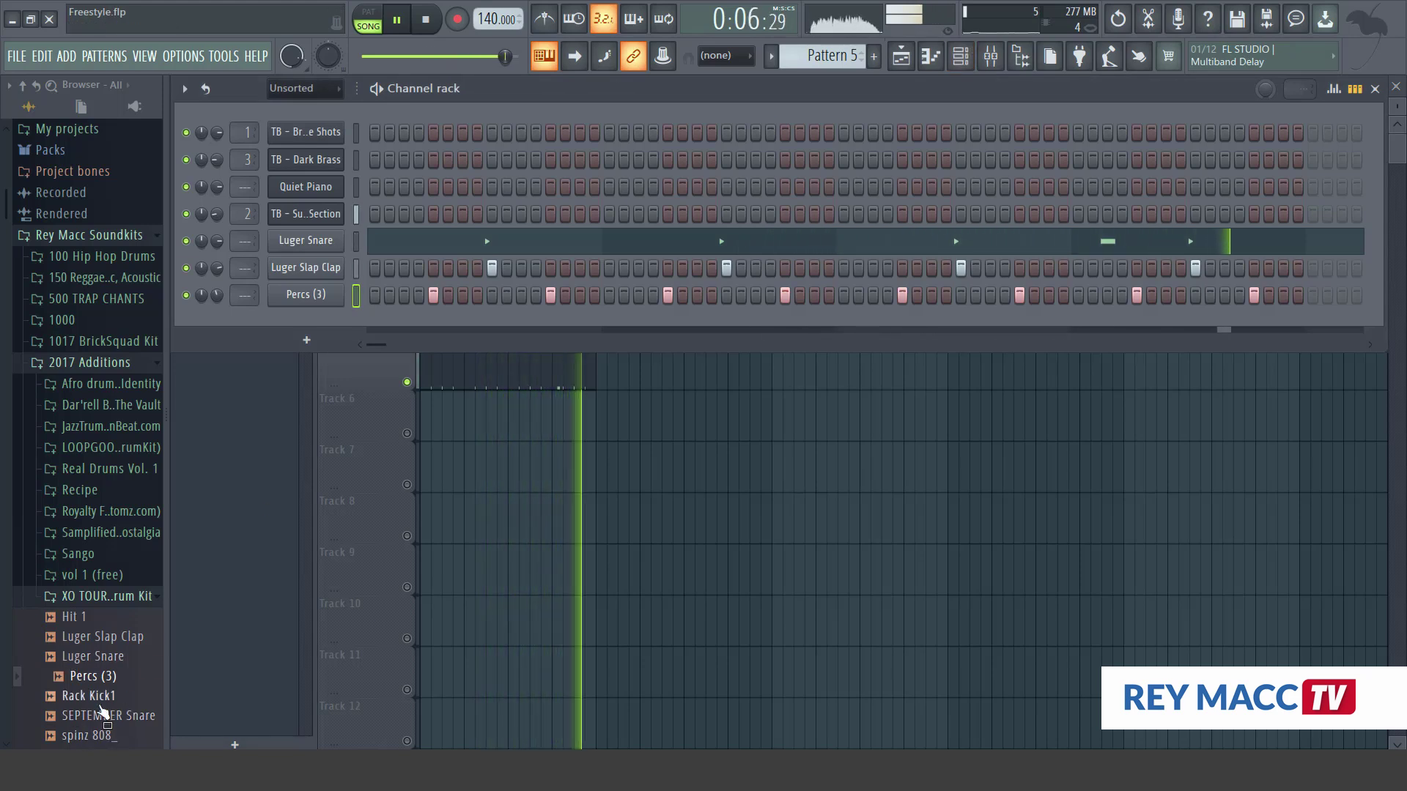
drag(102, 704, 296, 314)
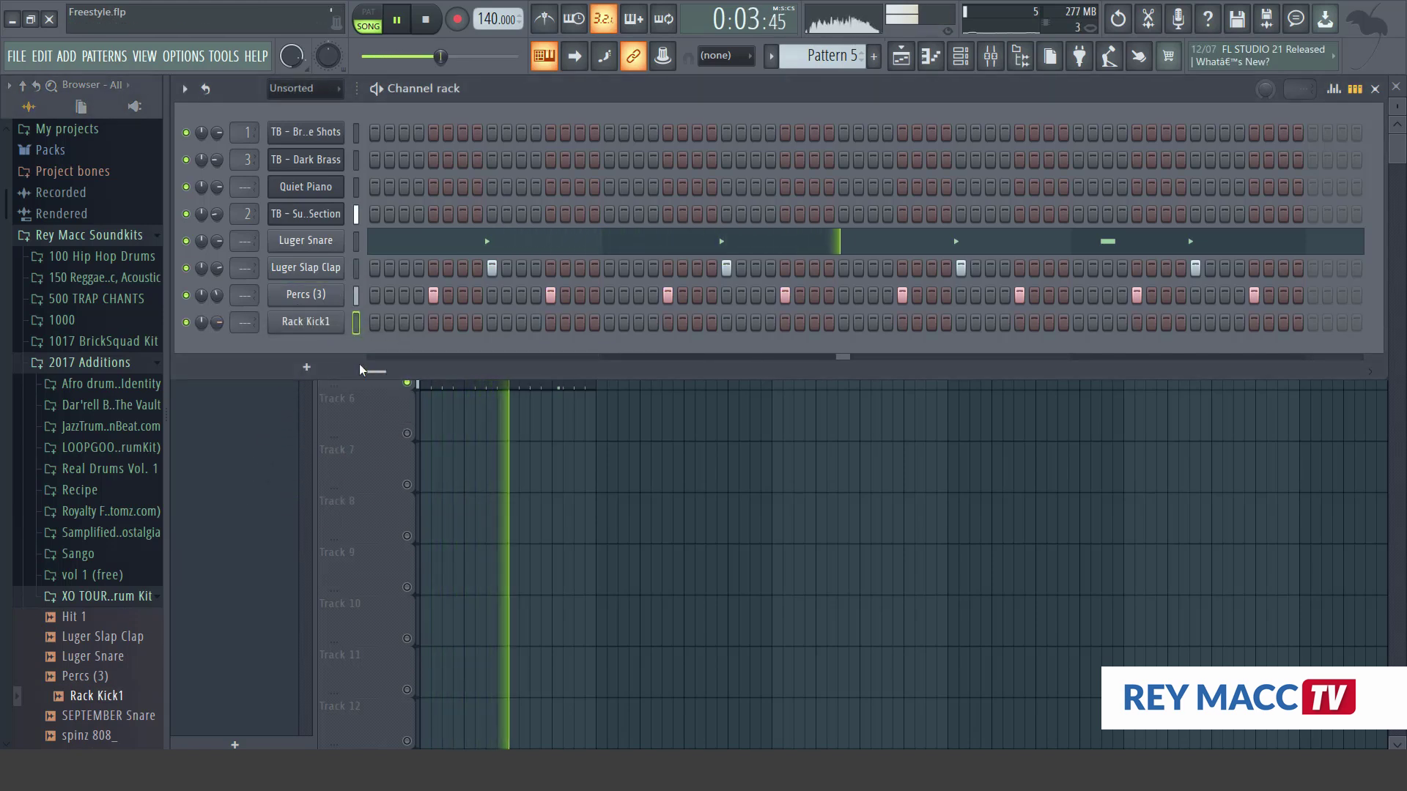
click(373, 326)
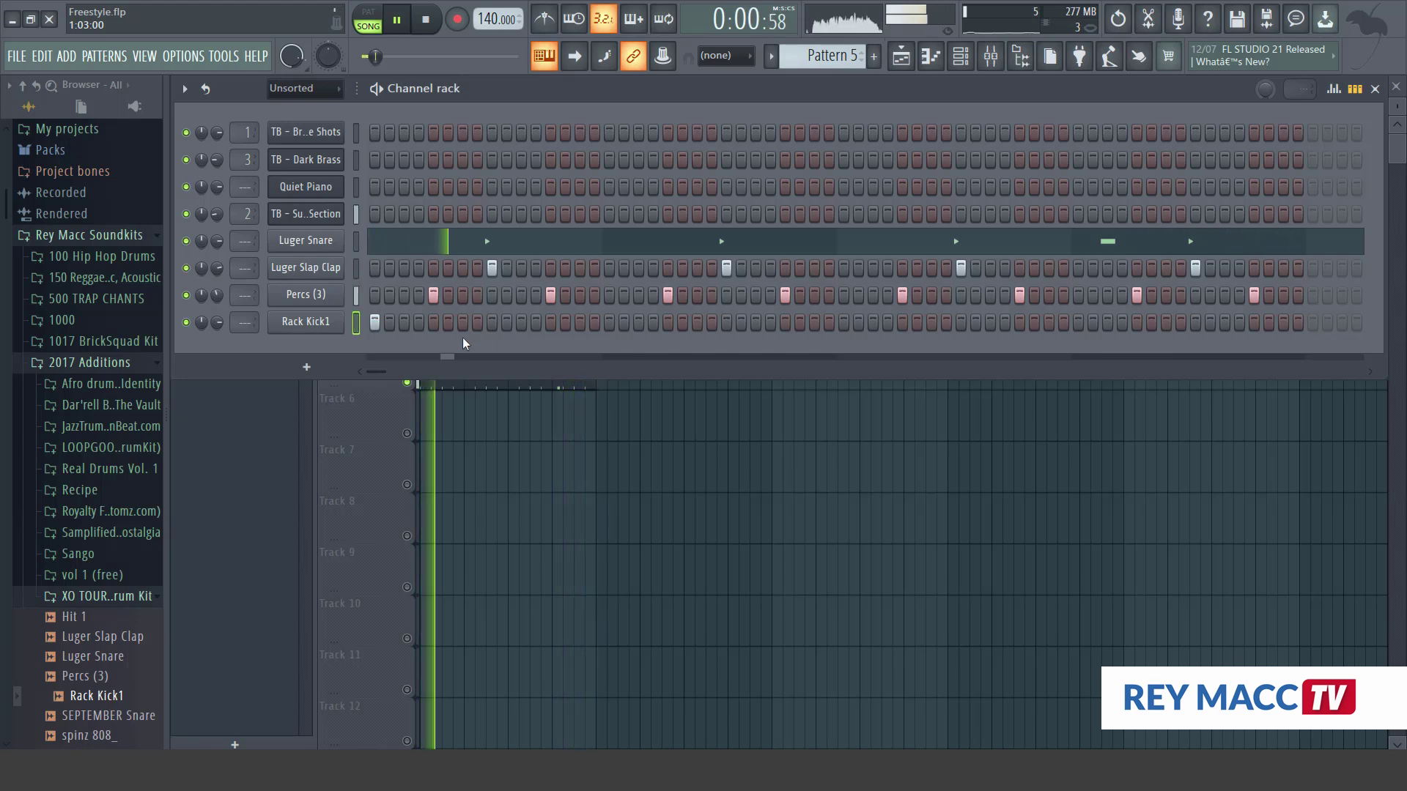
click(581, 323)
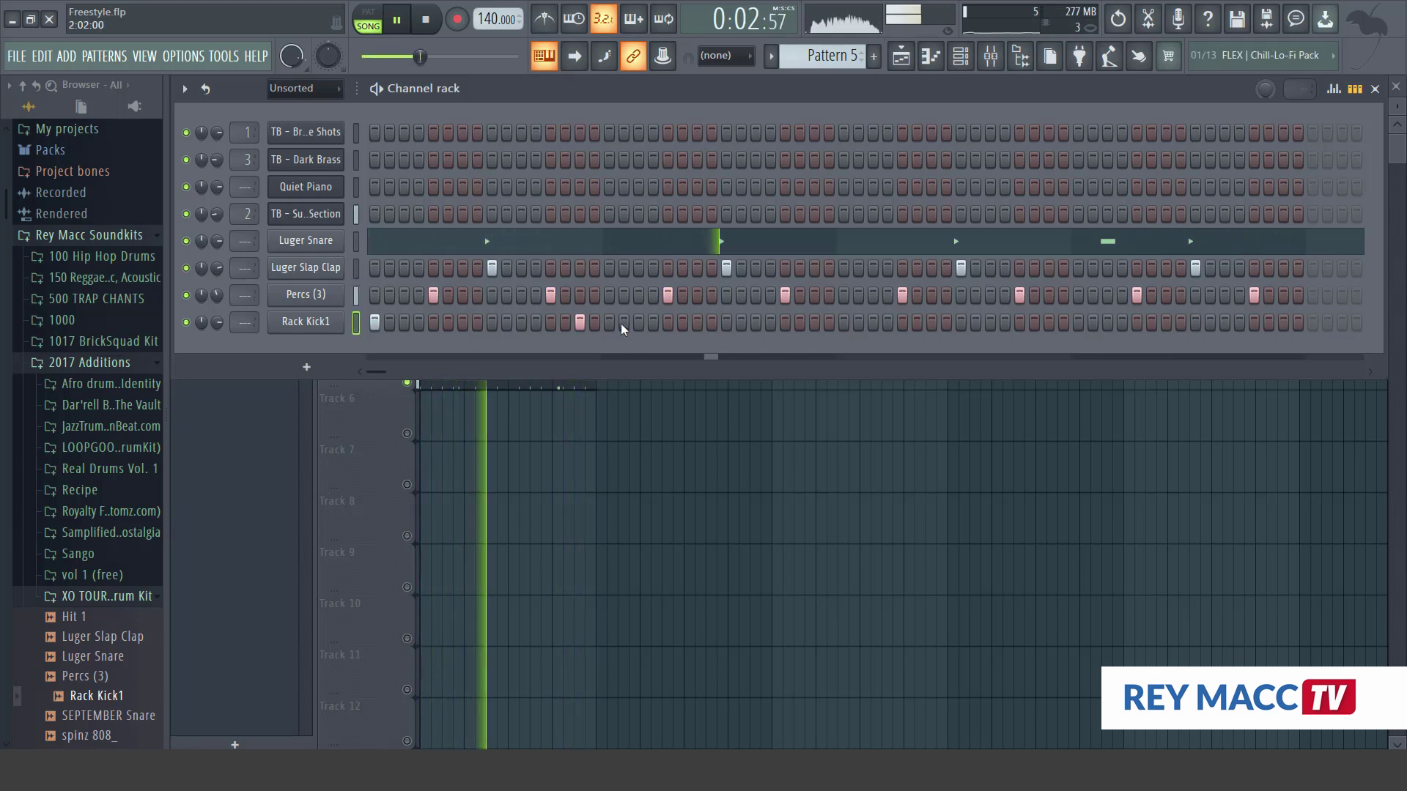
click(638, 322)
Replay from the start and replace the Rack Kick1 hit on step 19 with a Luger Slap Clap hit
drag(461, 56, 334, 56)
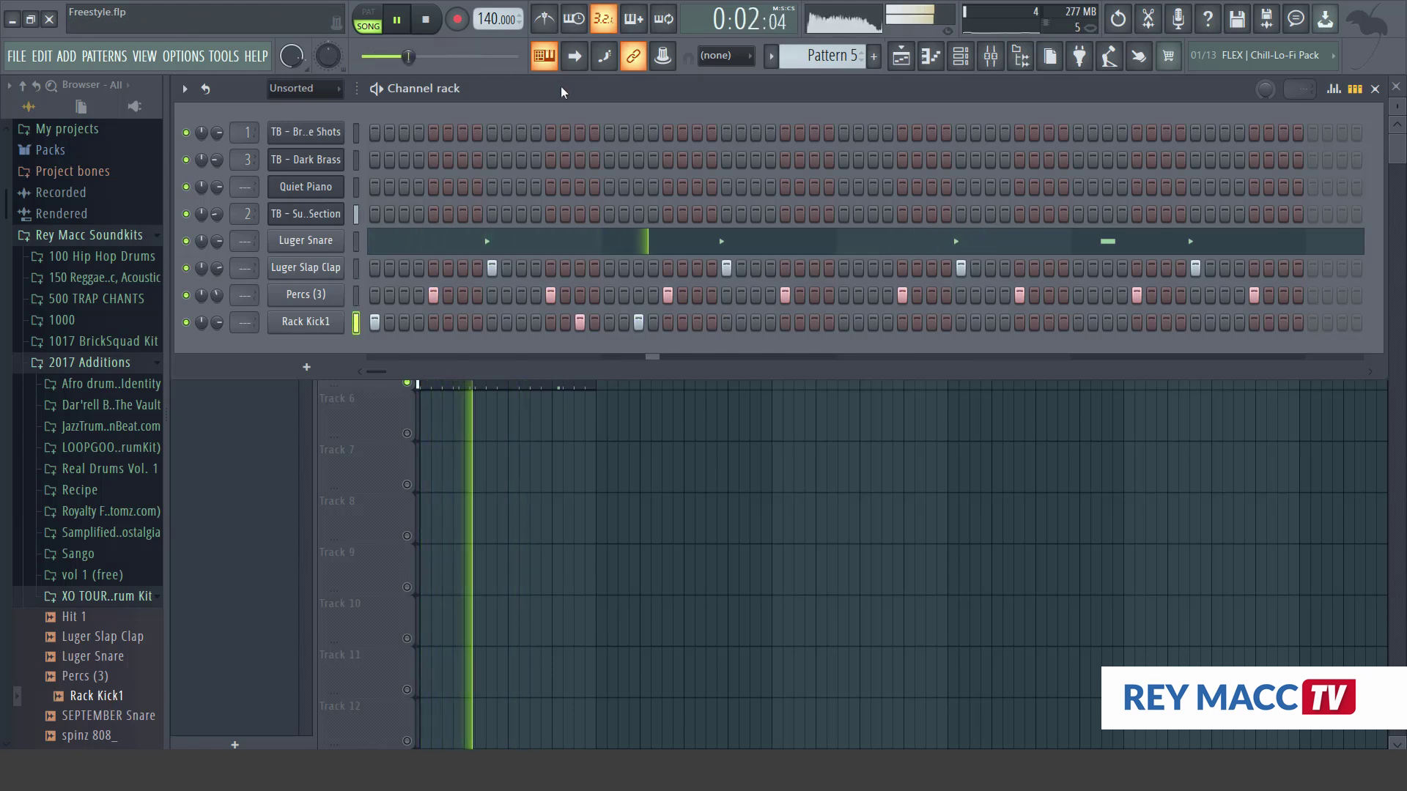
click(639, 323)
click(638, 268)
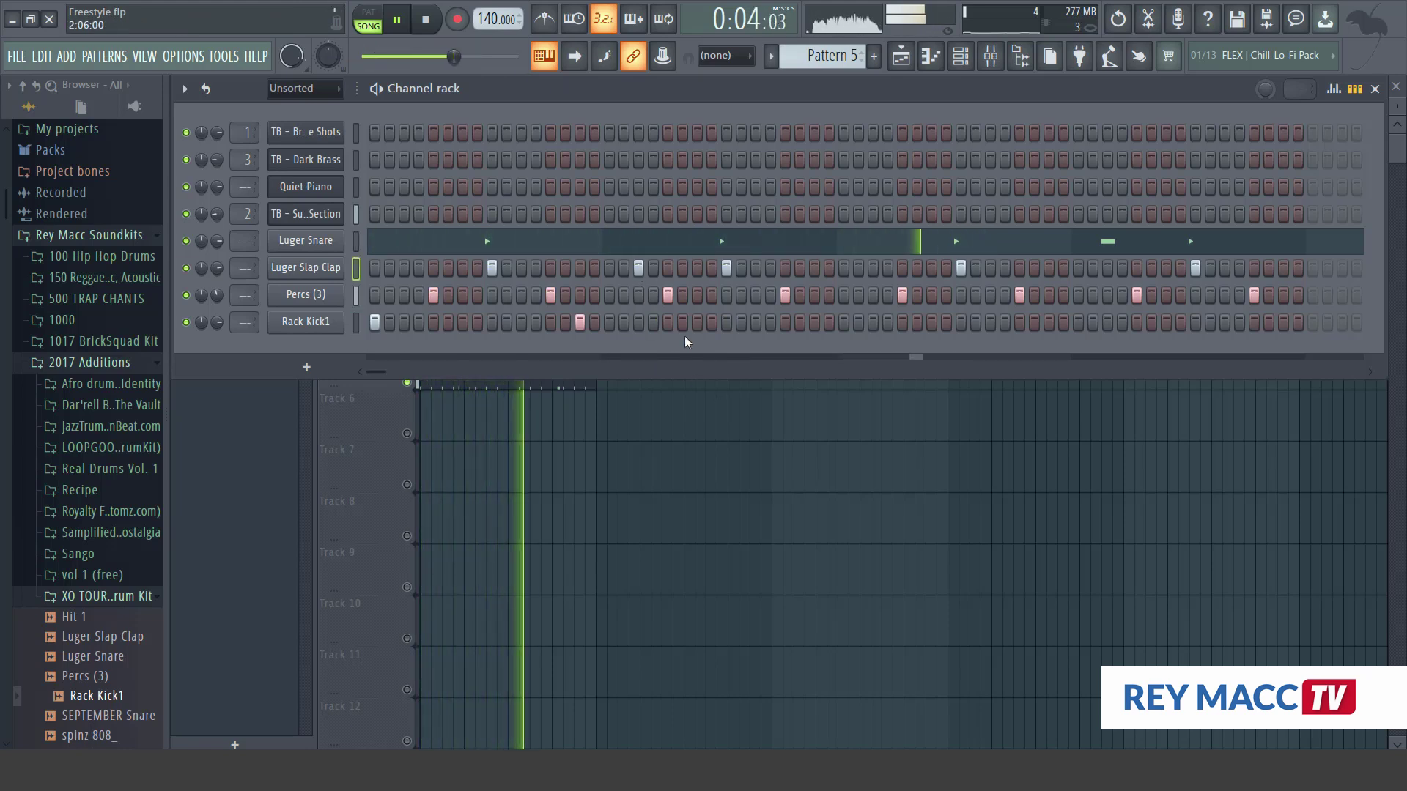
Add a Rack Kick1 hit on step 21 and replace the Luger Slap Clap hit on step 19 with a Luger Snare hit at C5
click(668, 322)
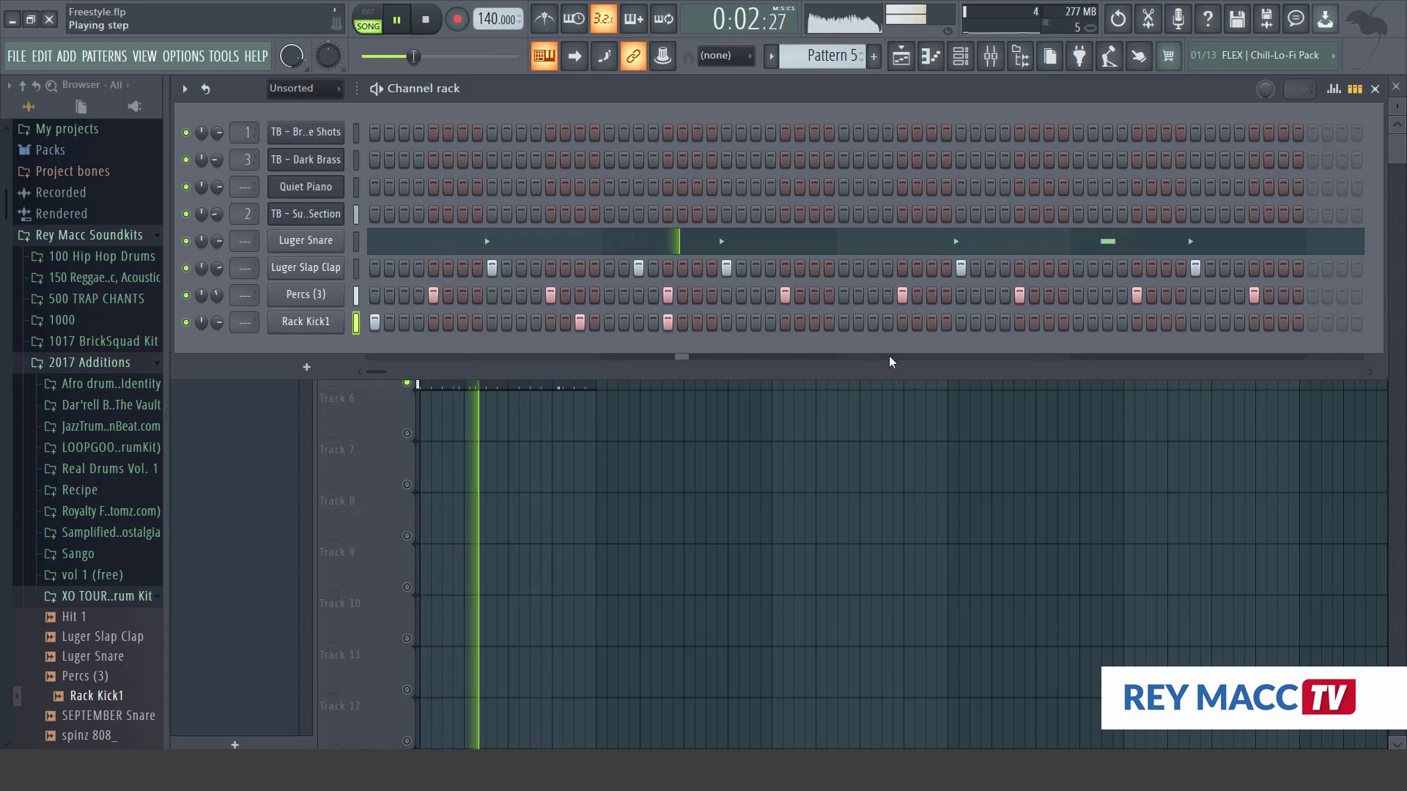
click(640, 267)
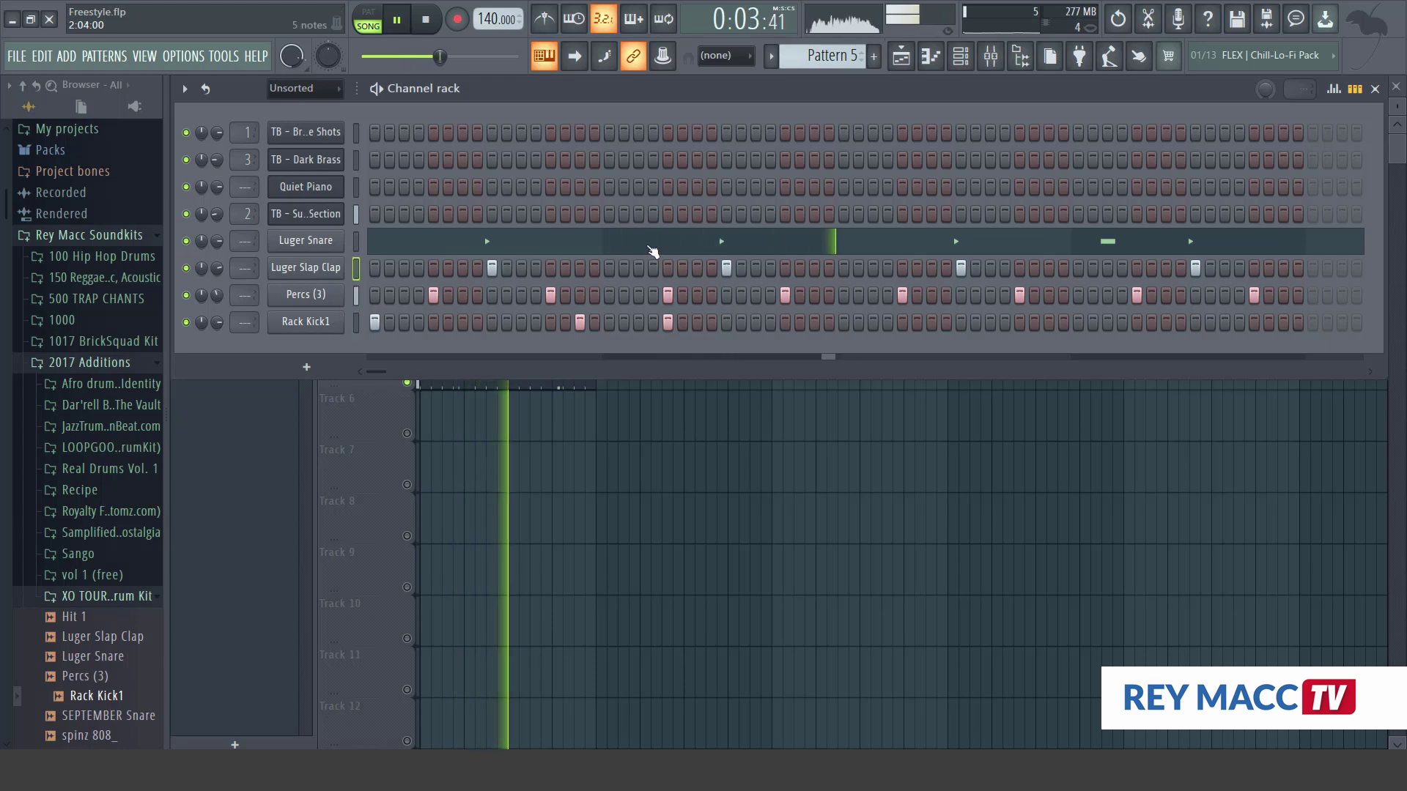
click(652, 251)
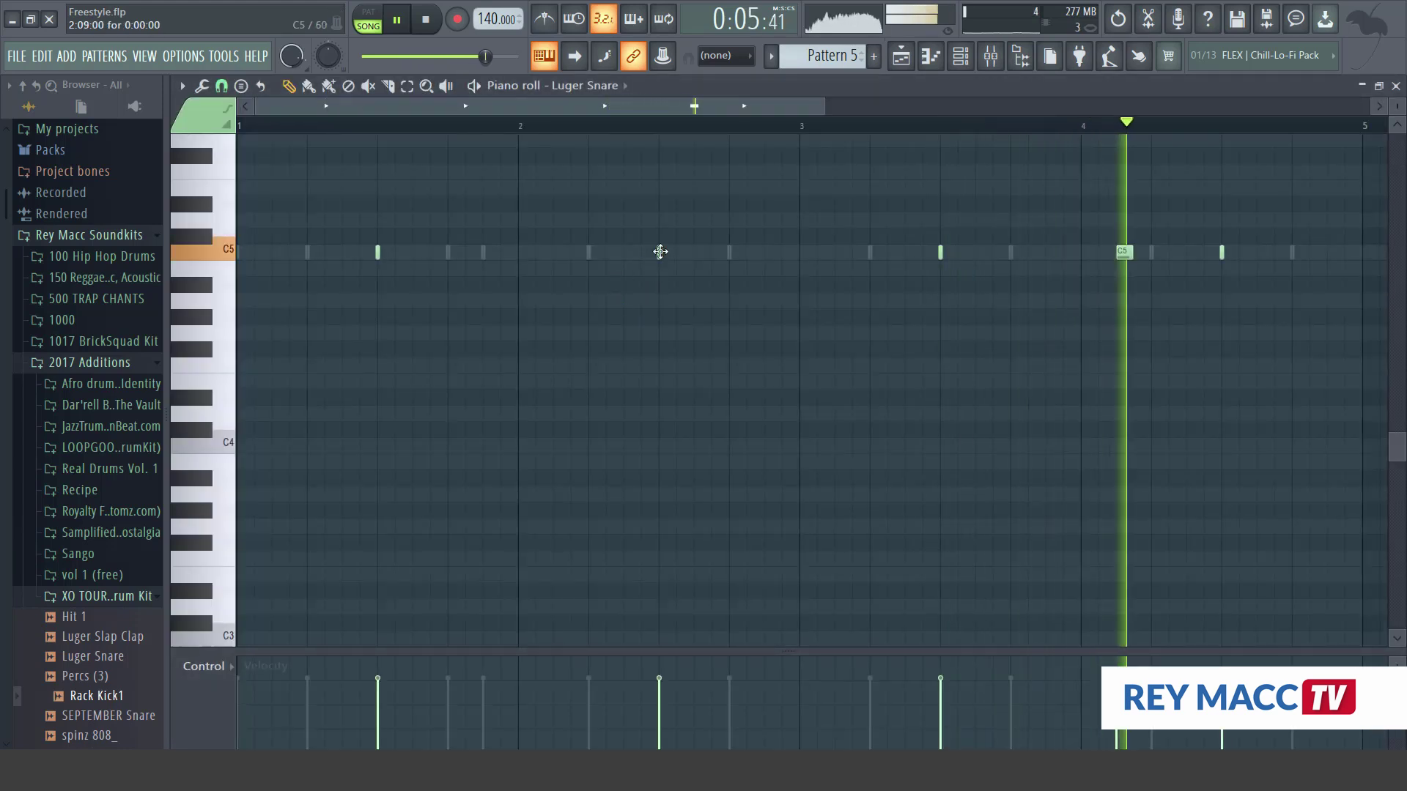
click(588, 253)
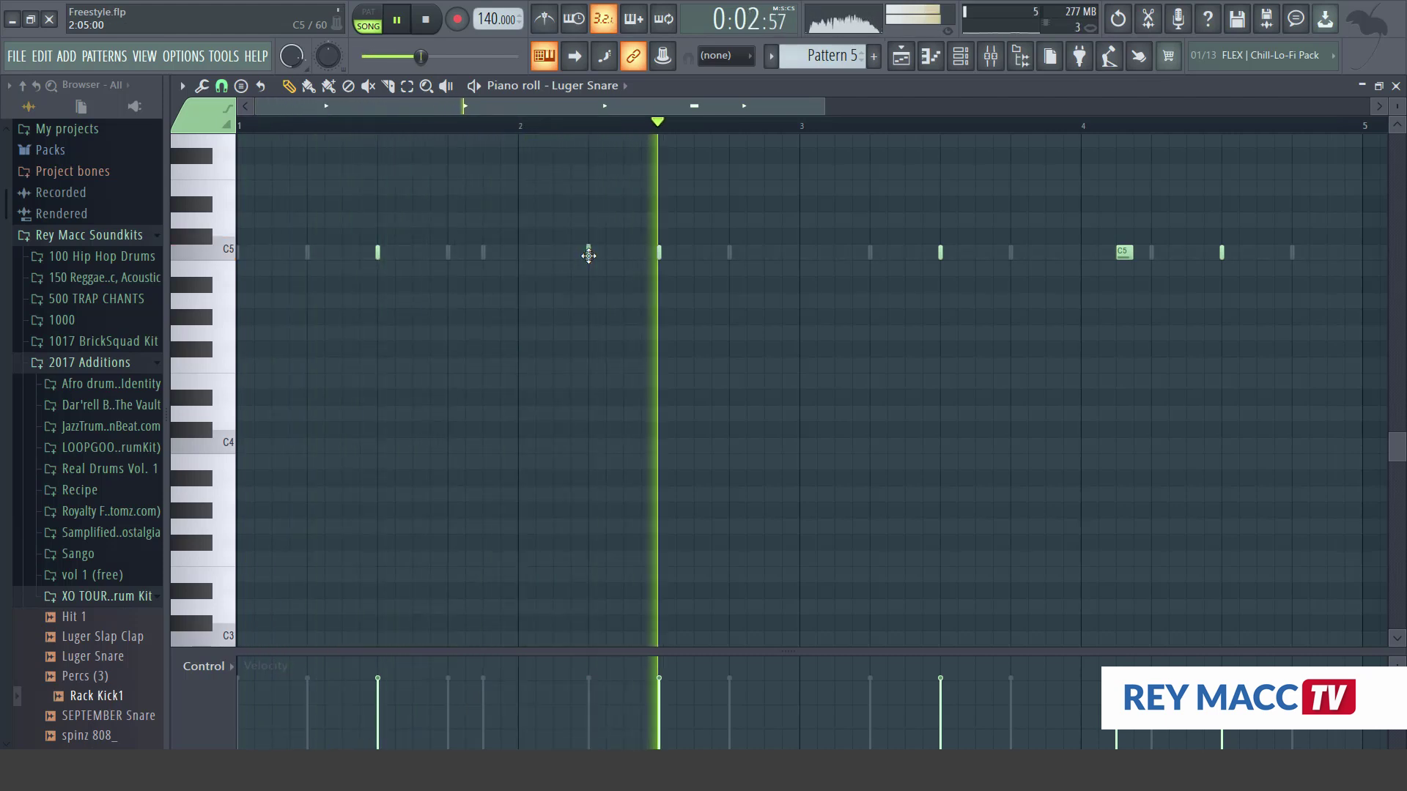
double_click(589, 255)
click(820, 262)
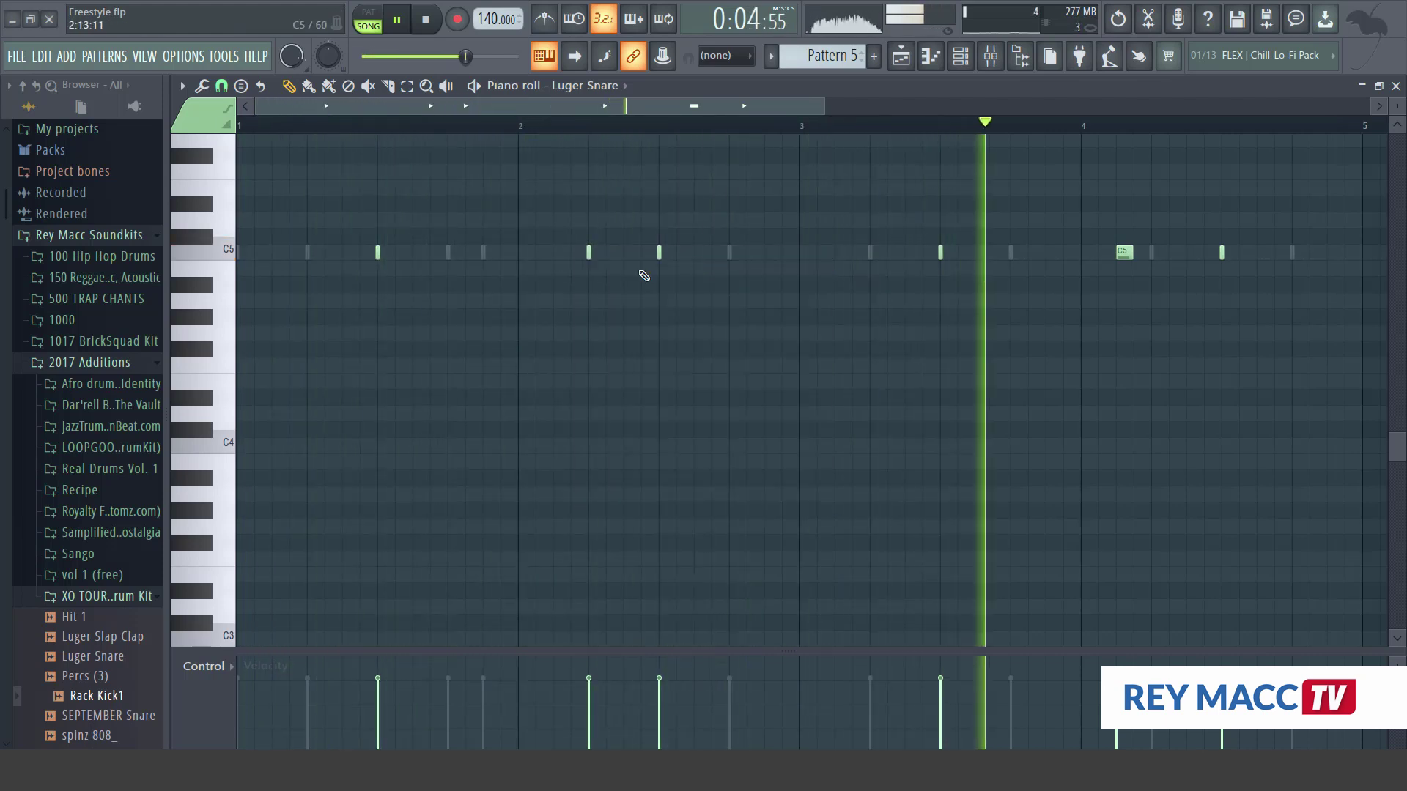
drag(589, 255, 555, 254)
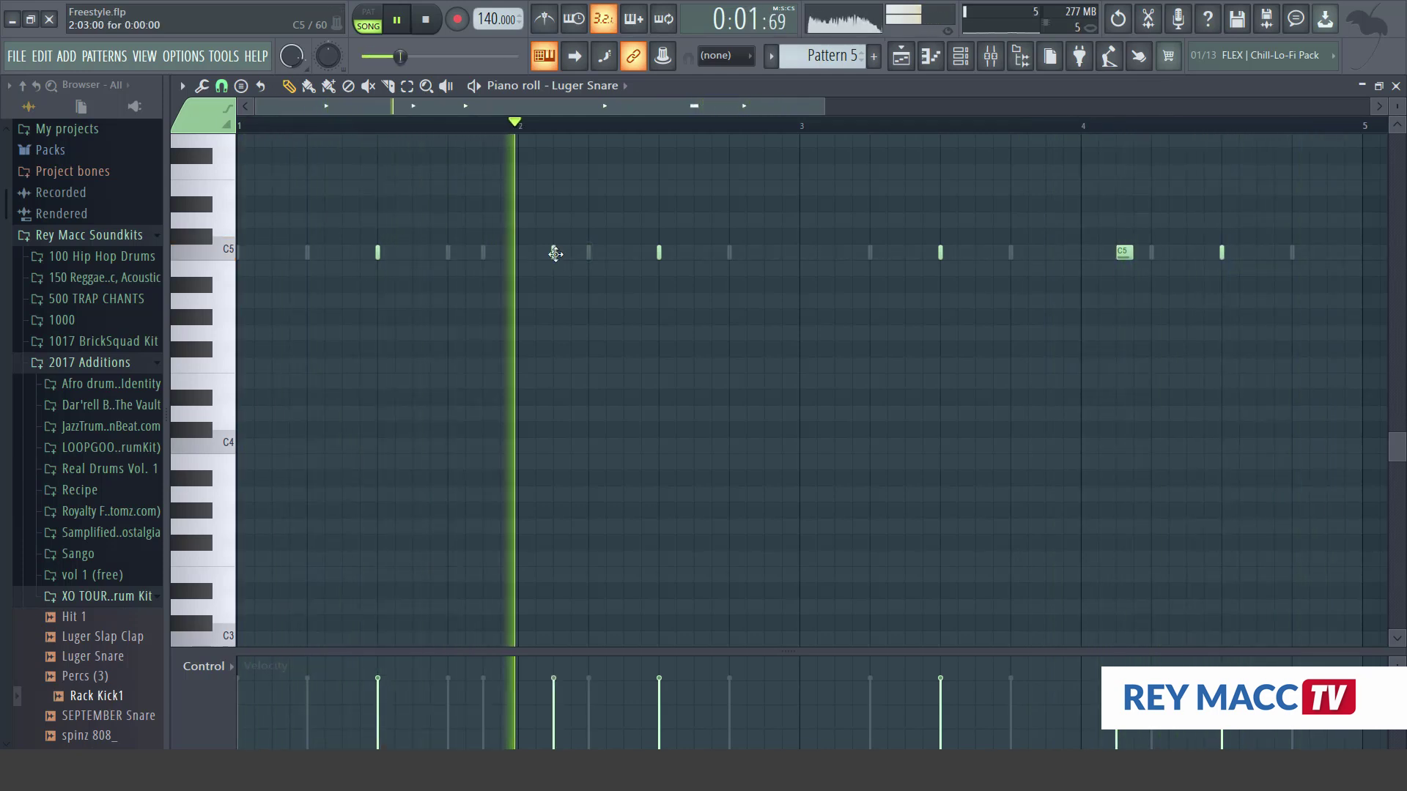
key(F6)
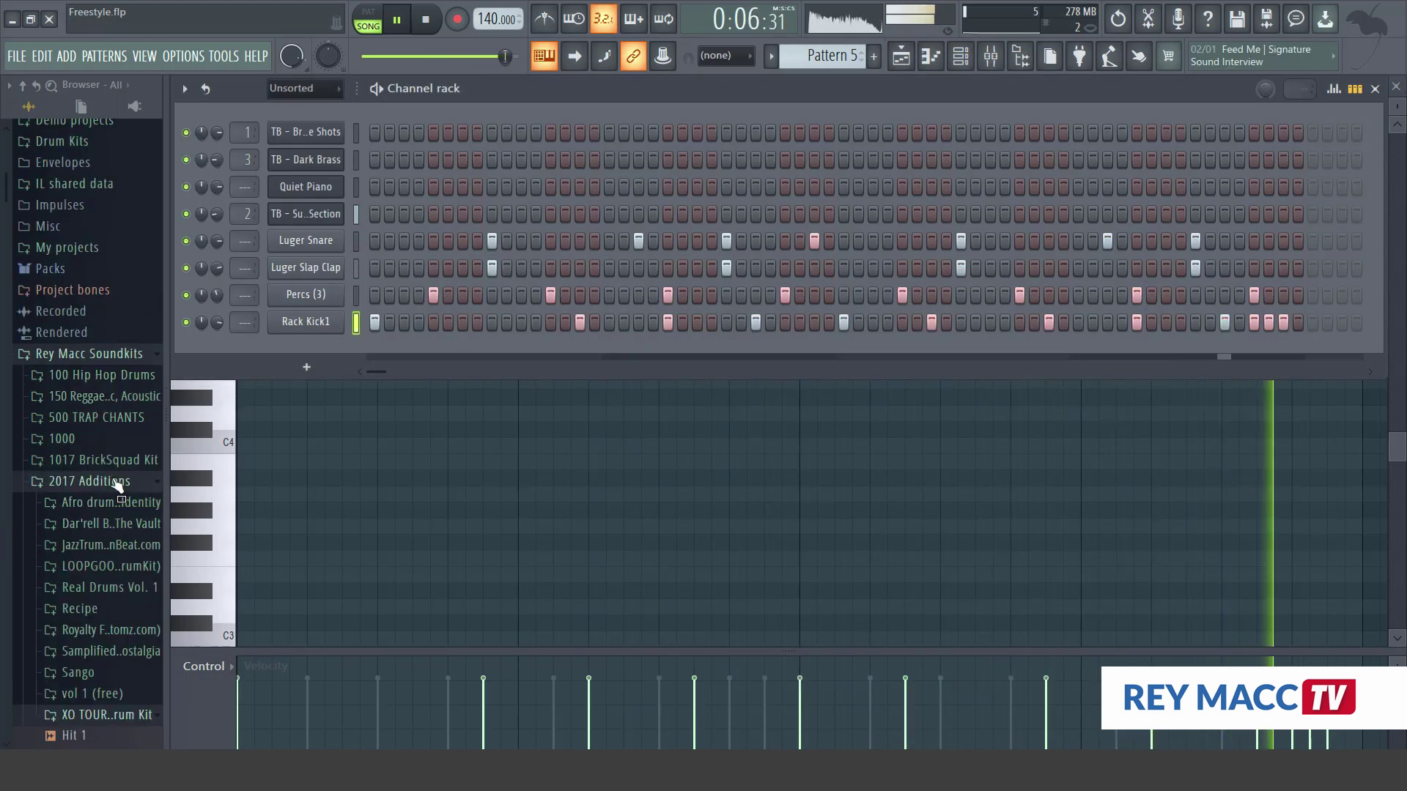
Replace the Rack Kick1 hits on steps 61 to 63 with Luger Snare hits and adjust the Luger Snare channel volume
click(129, 484)
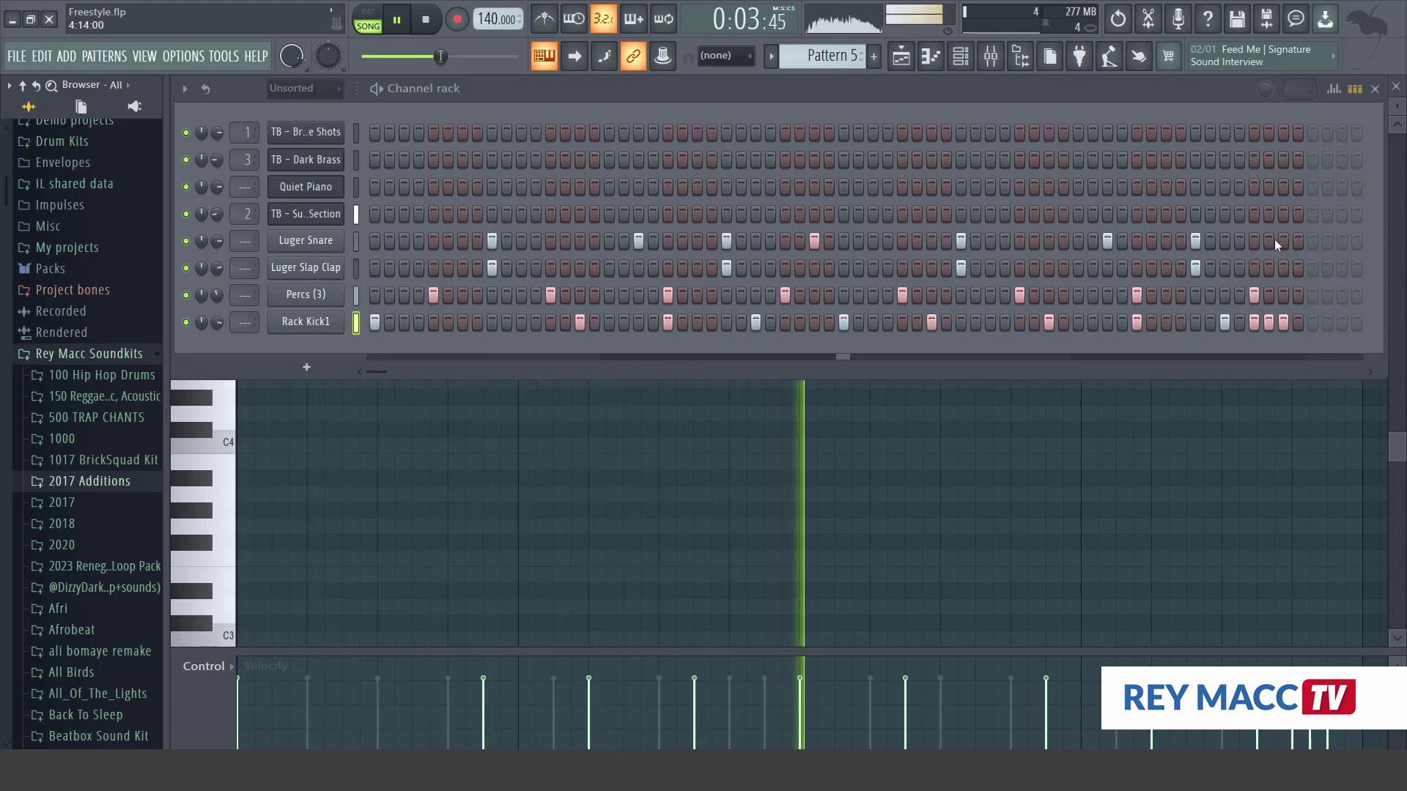
drag(1255, 240, 1285, 243)
right_click(1283, 322)
right_click(1268, 322)
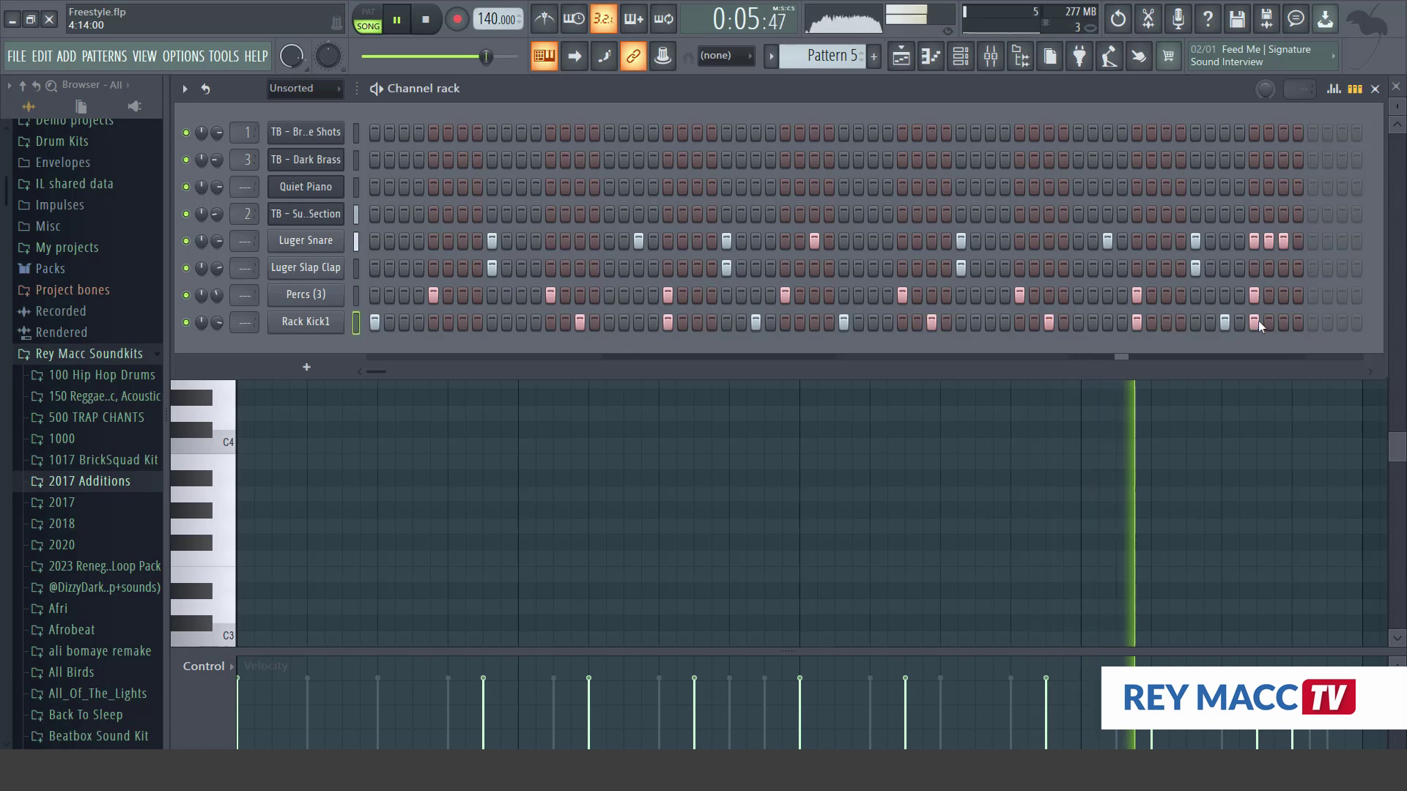
right_click(1254, 322)
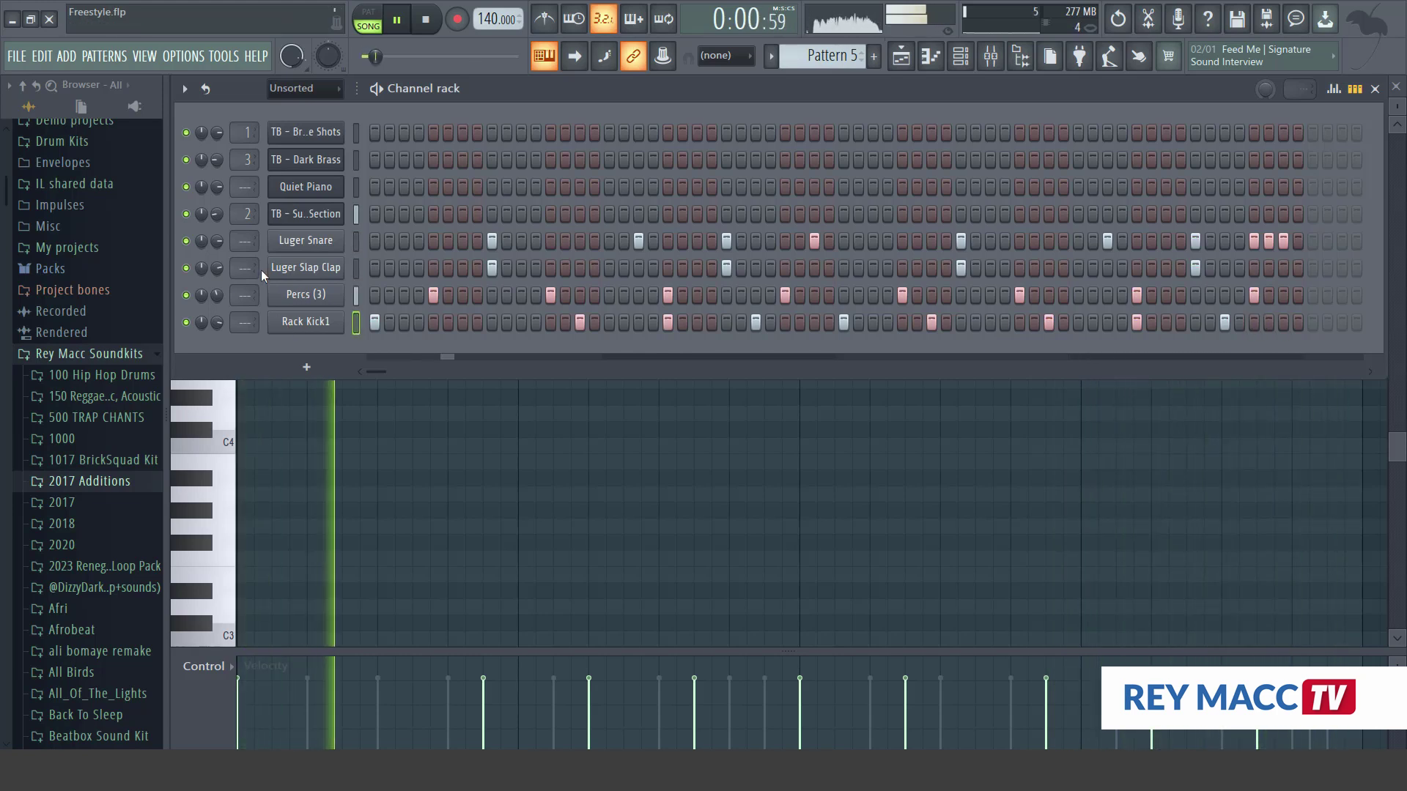
drag(222, 240, 223, 243)
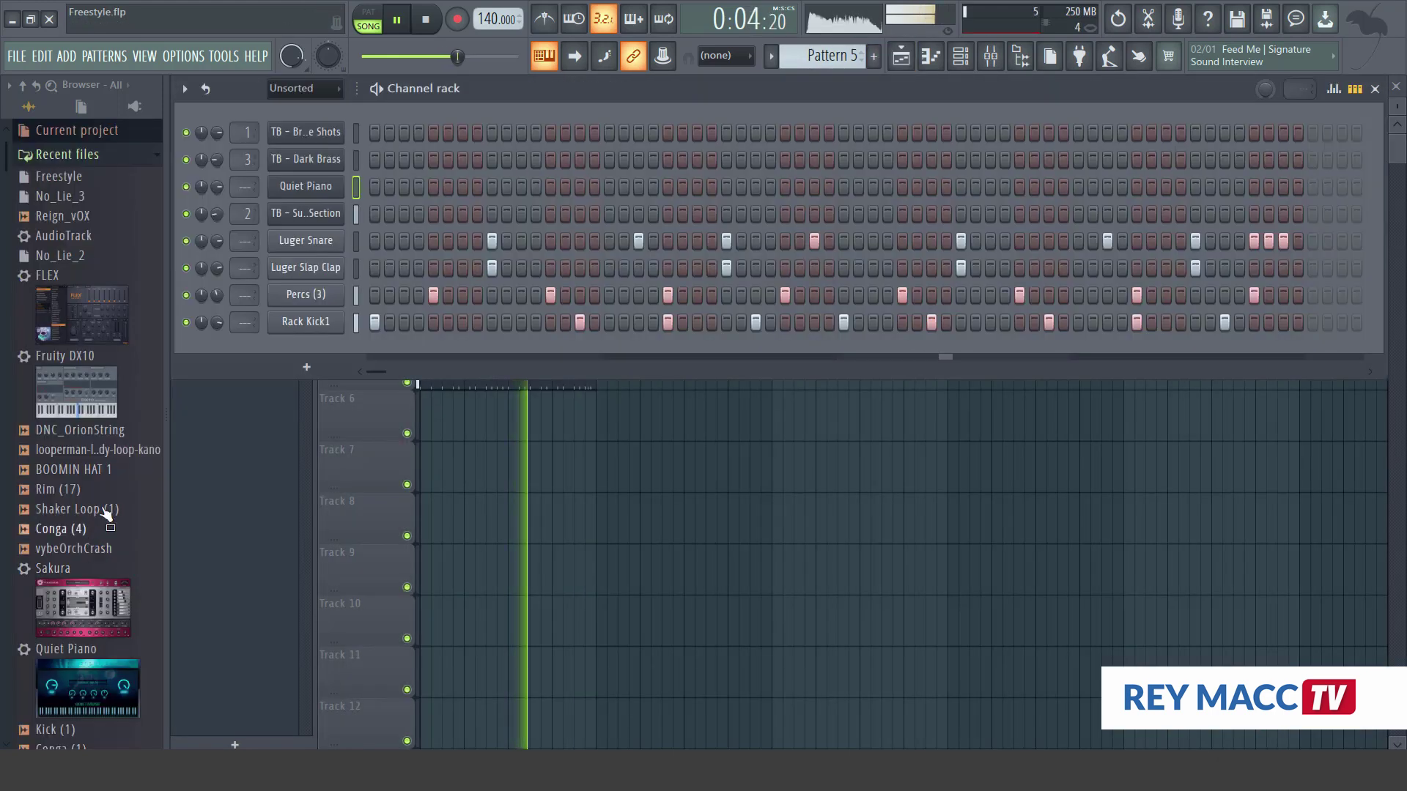
Add the BOOMIN HAT 1 sample as a channel in Pattern 5 and fill it every 2 steps
drag(95, 470, 323, 355)
right_click(325, 349)
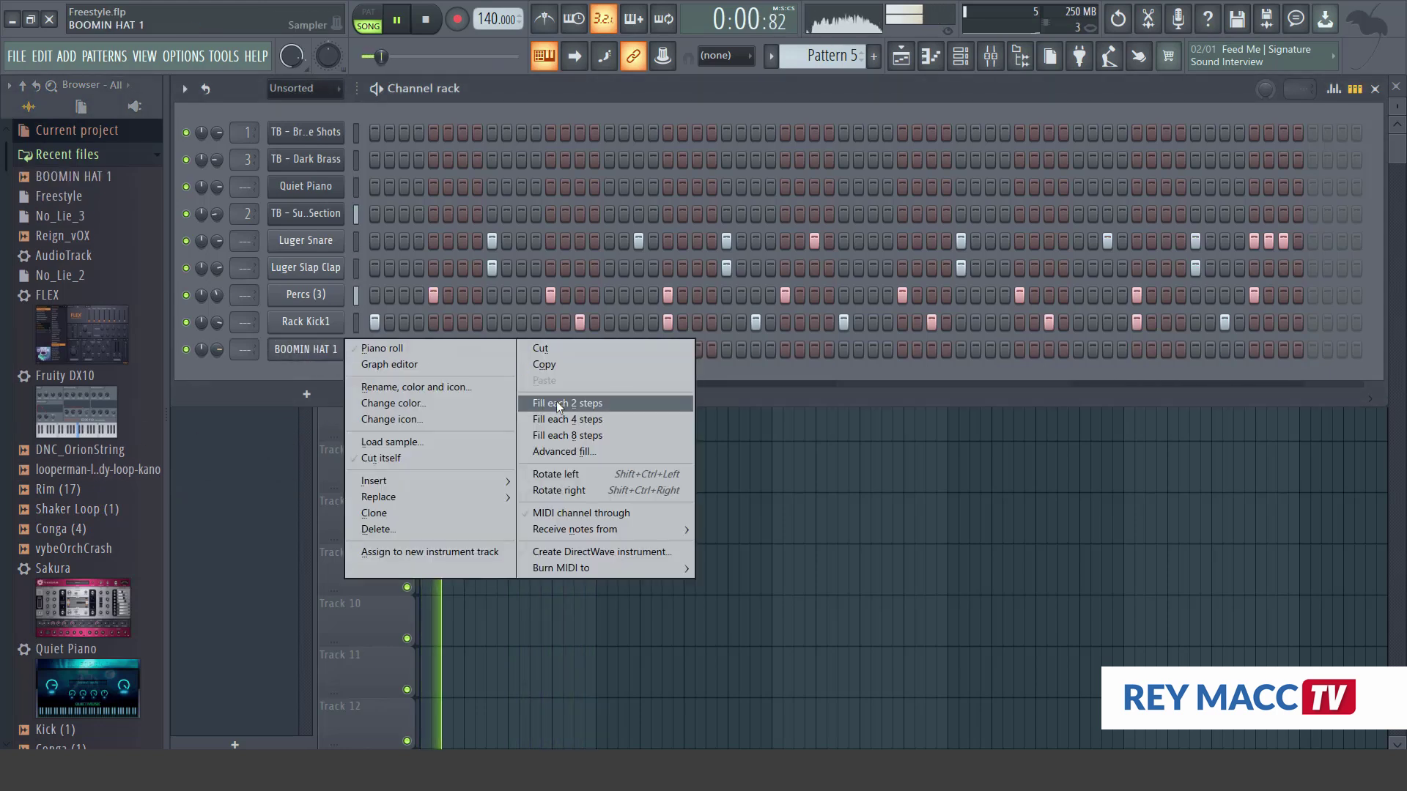
click(556, 402)
Add extra BOOMIN HAT 1 hits between the filled steps, including steps 2, 14, 16, 30, 46 and 48
click(389, 349)
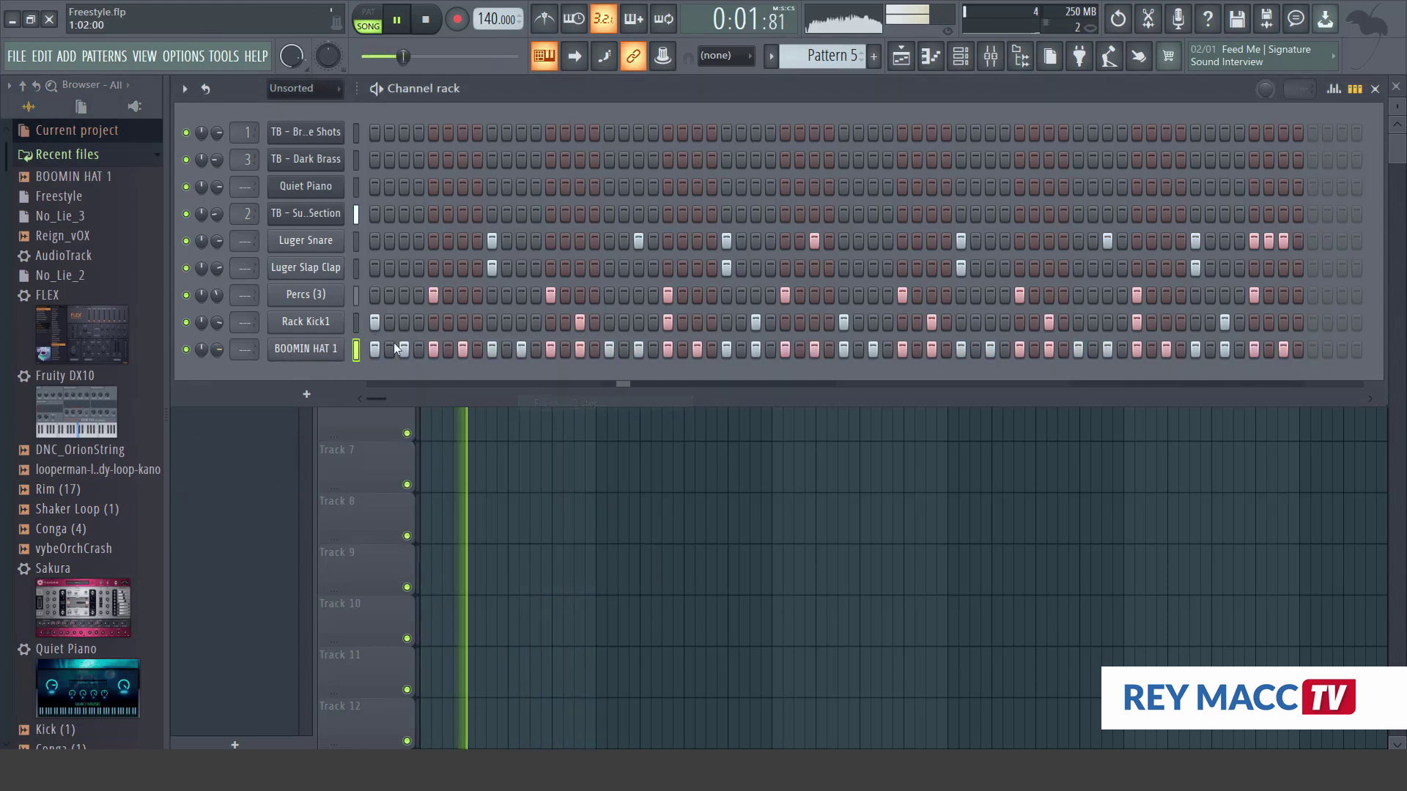
click(565, 350)
click(594, 351)
click(624, 350)
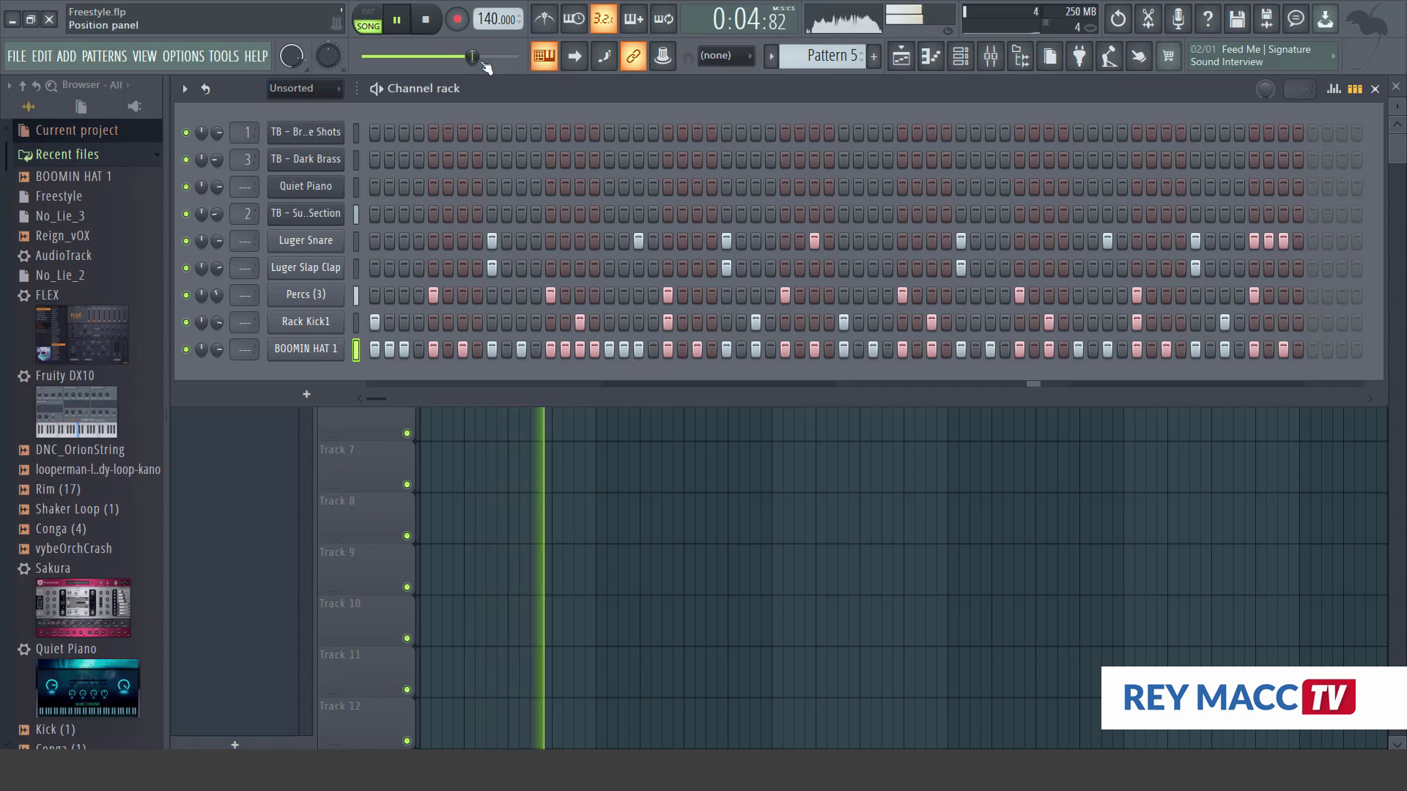
click(801, 354)
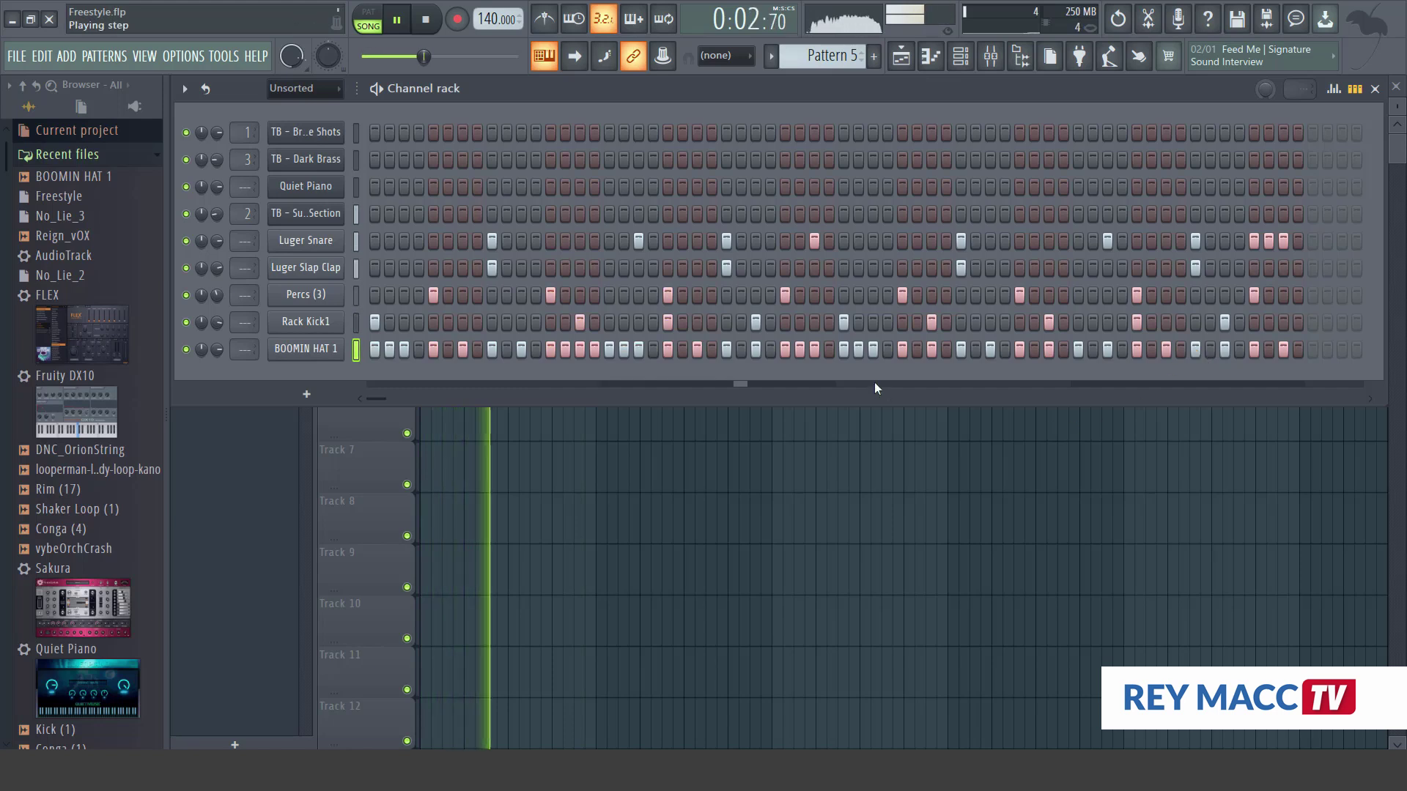
click(1034, 349)
click(1063, 350)
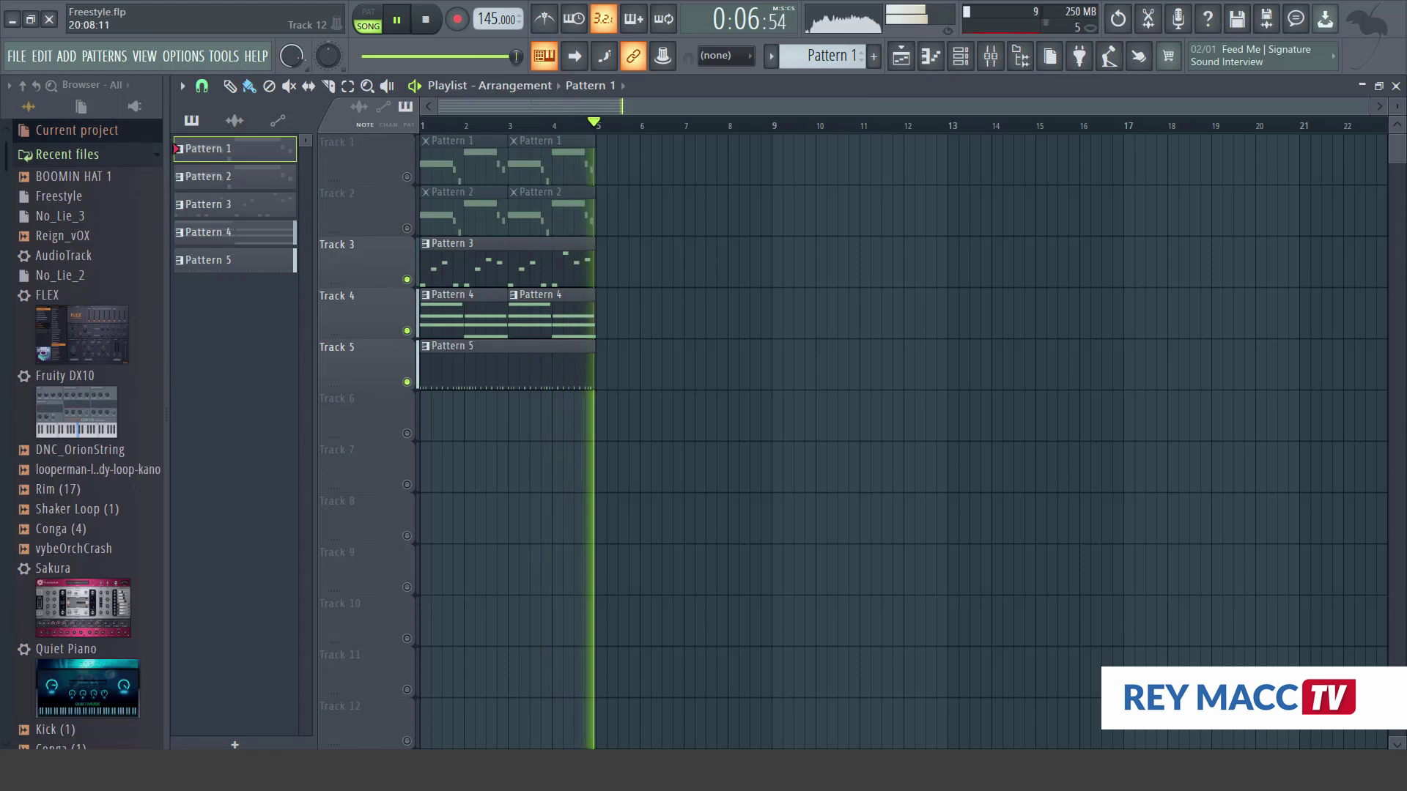
Place the vybeOrchCrash sample at bar 1 of Track 6 and duplicate the whole four-bar arrangement from bar 5
click(1276, 749)
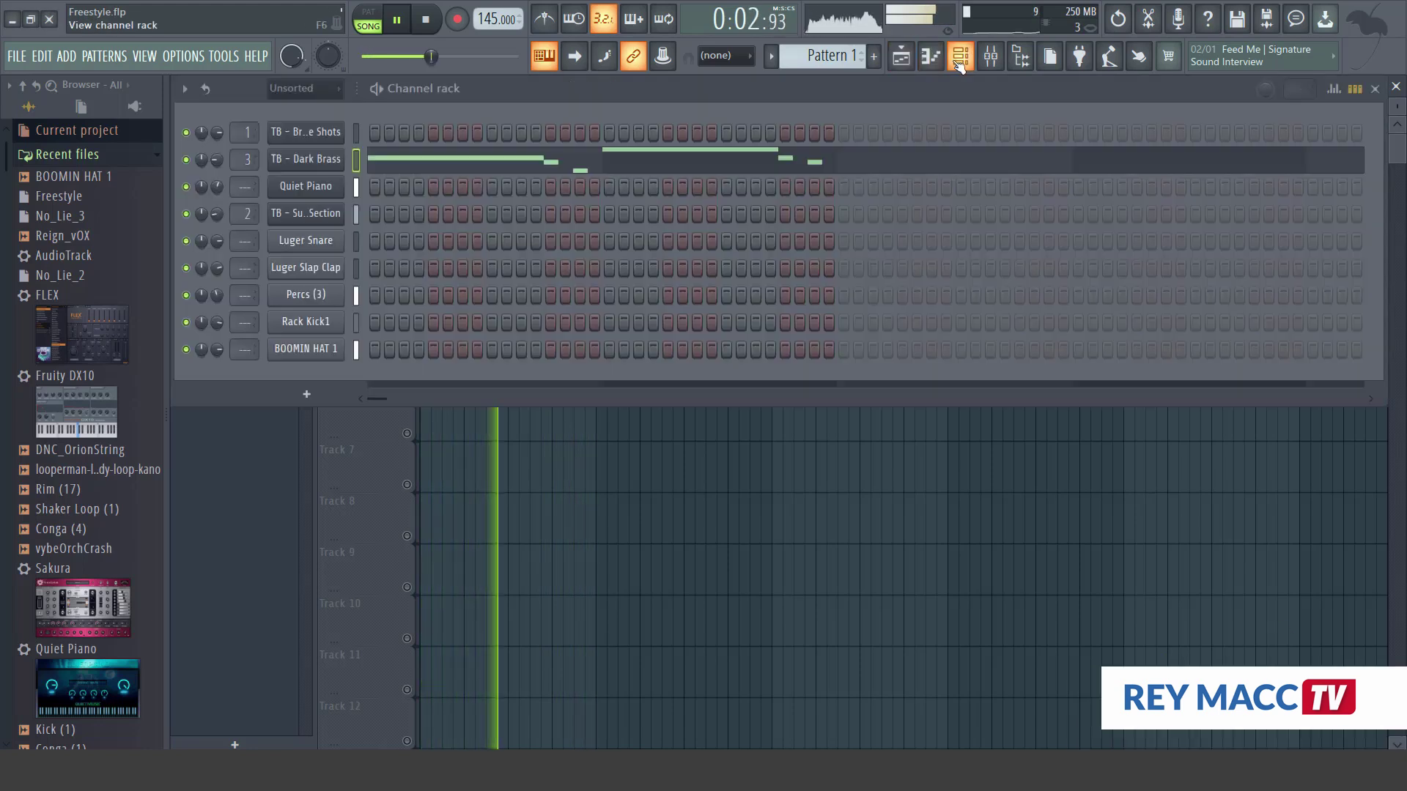
click(960, 56)
click(960, 57)
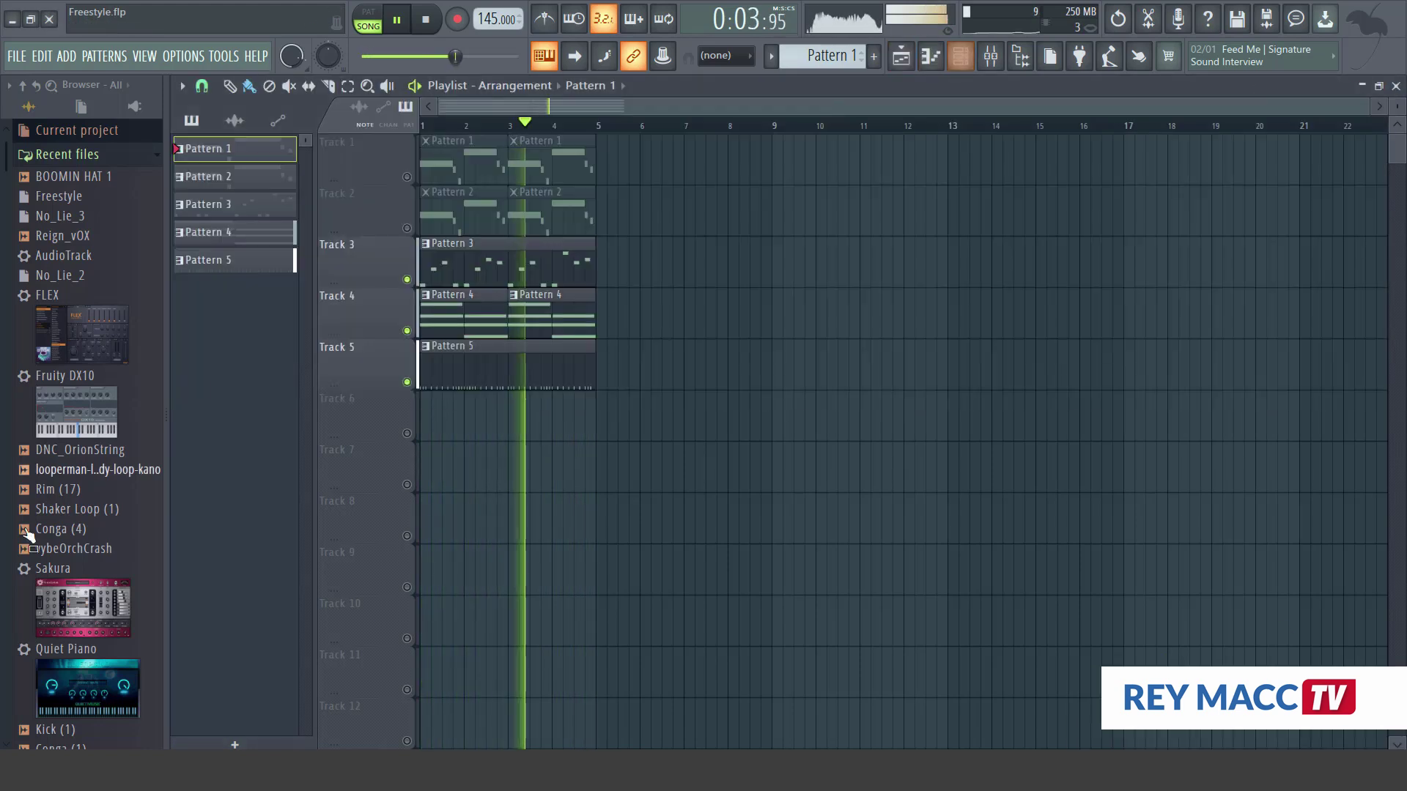
drag(44, 548, 424, 411)
key(ctrl+a)
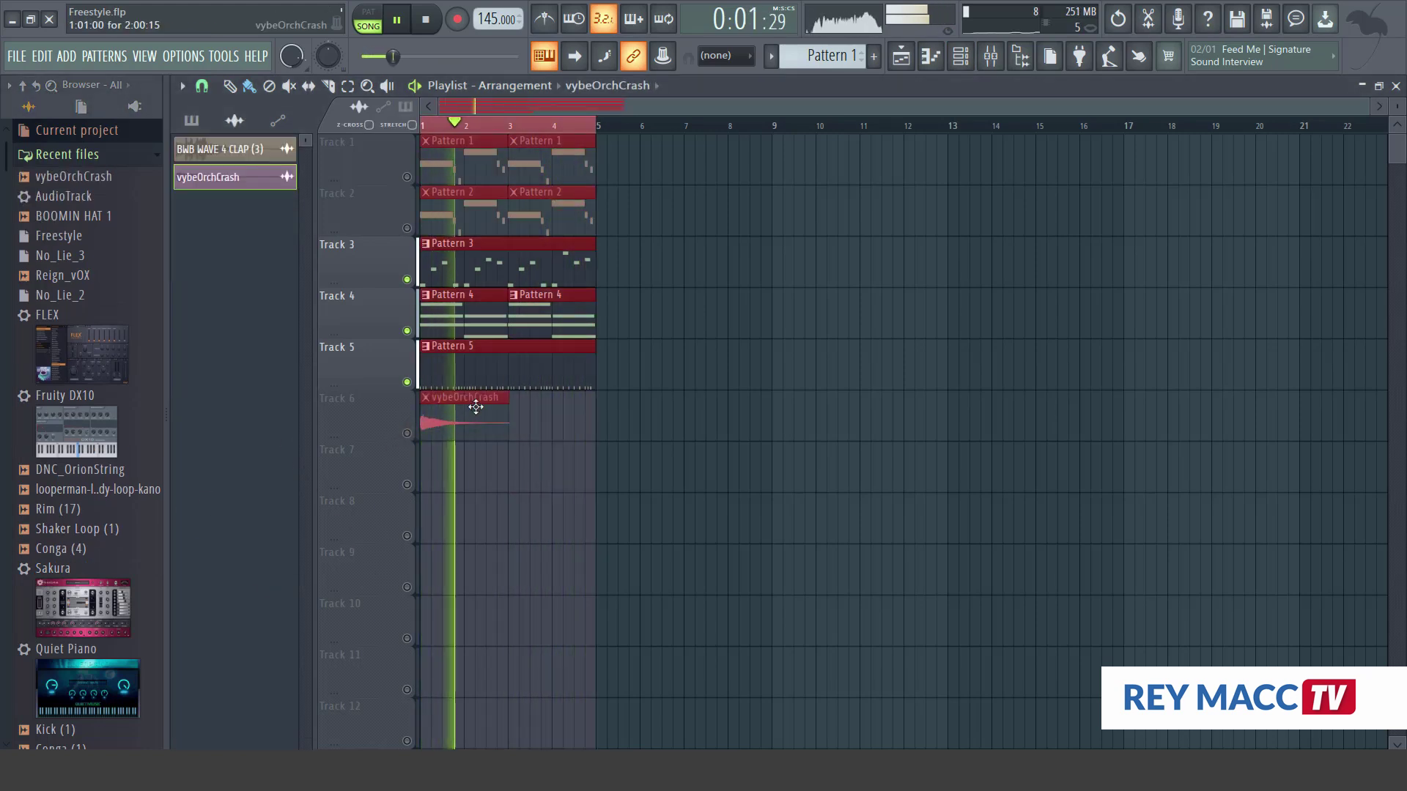
key(ctrl+b)
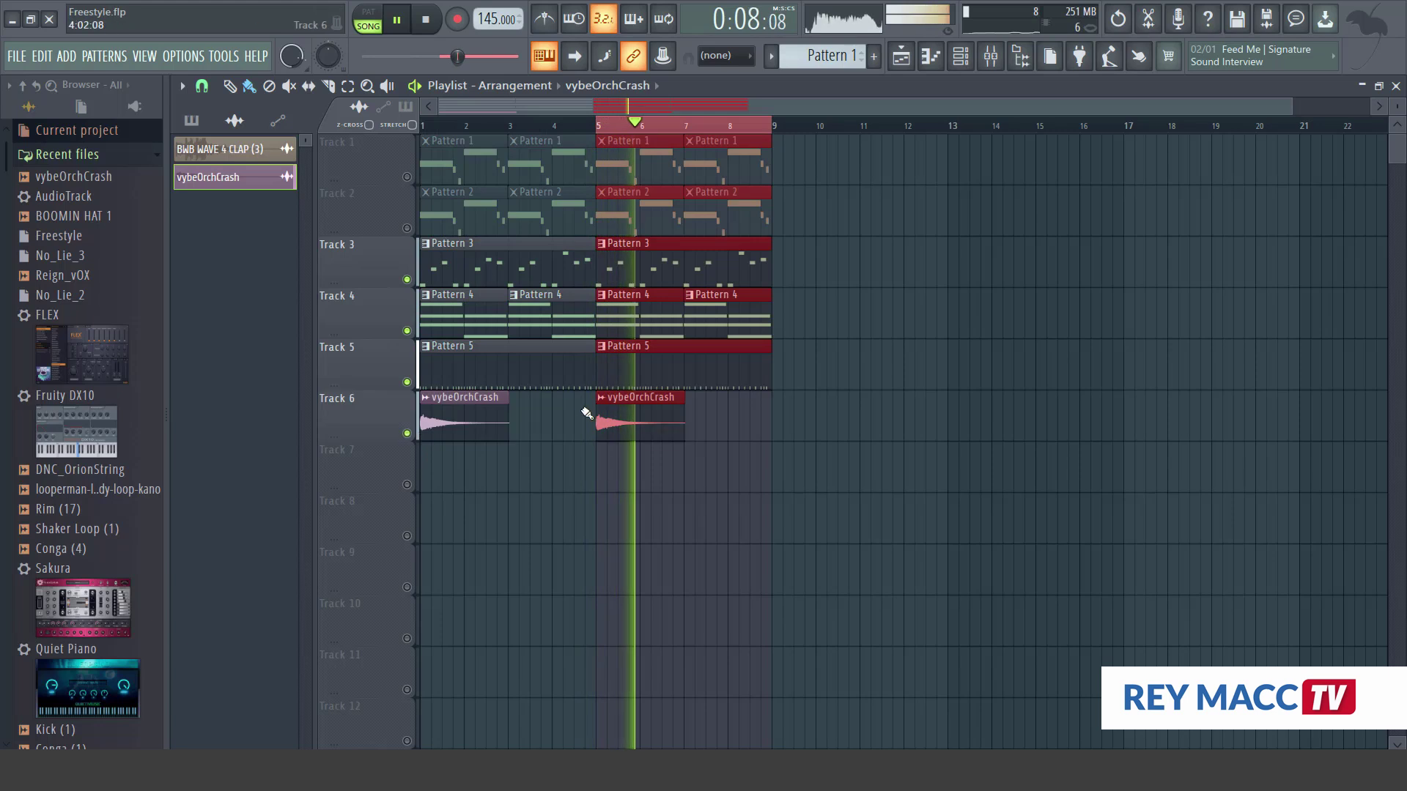
Lower the vybeOrchCrash channel volume to about 62% and set its time-stretching mode to Auto
double_click(623, 409)
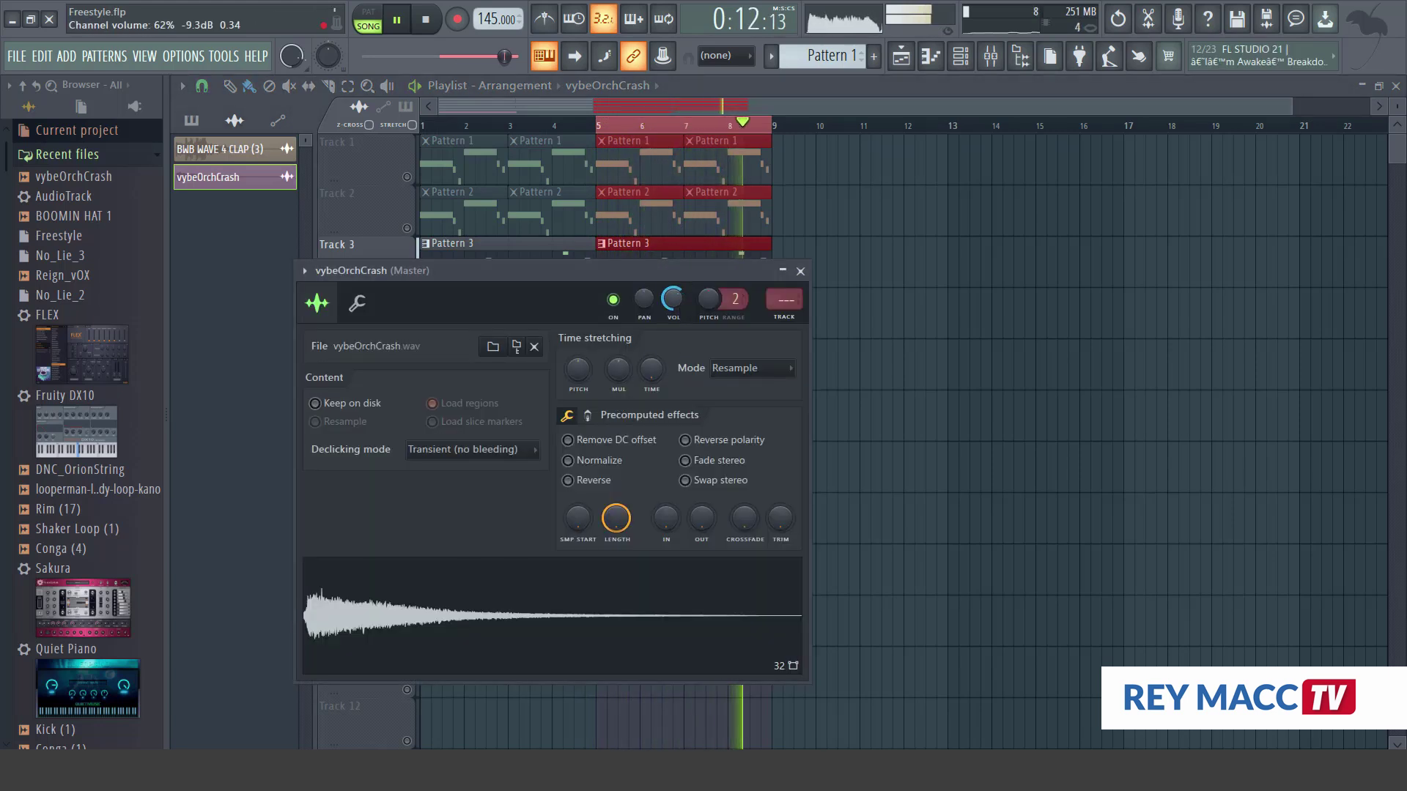
click(729, 368)
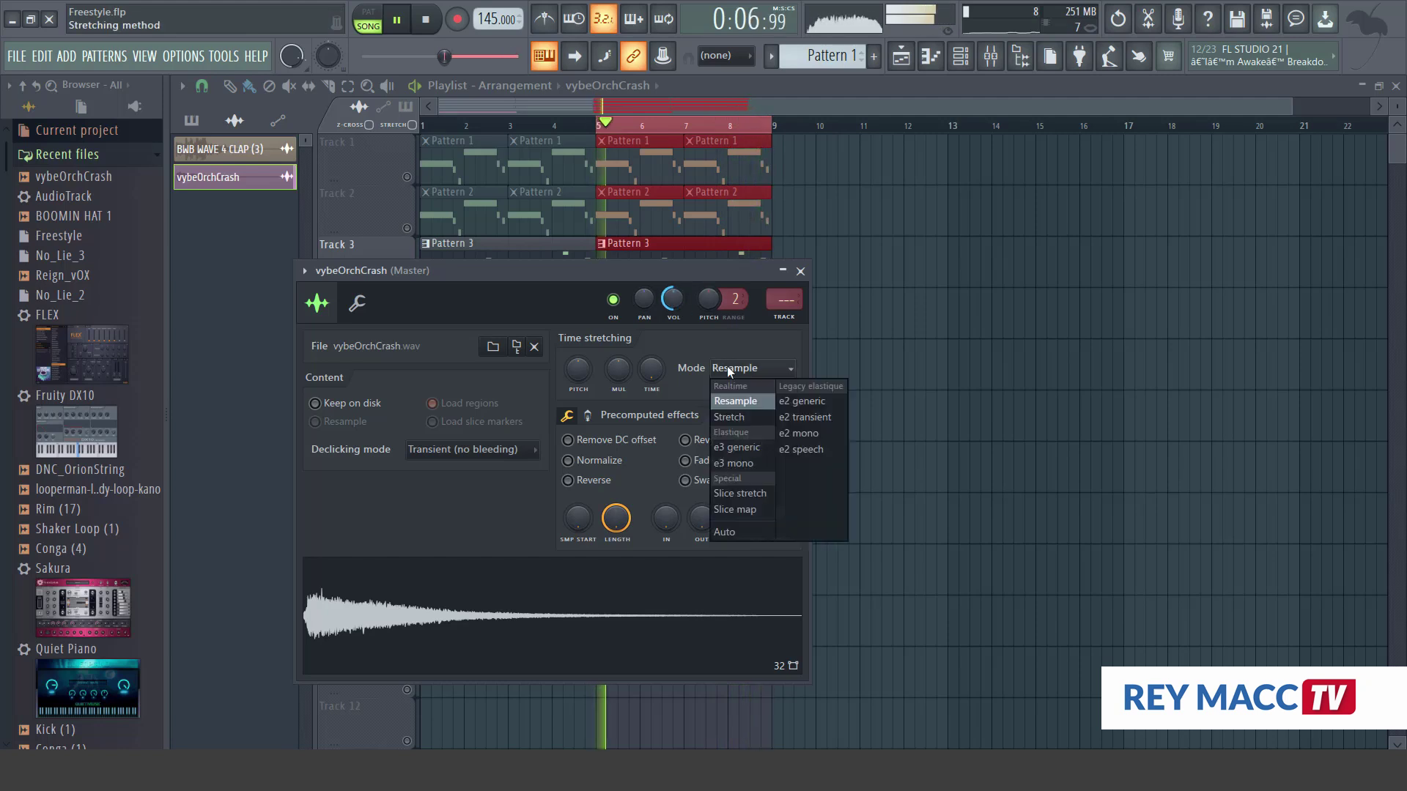
click(740, 532)
click(801, 271)
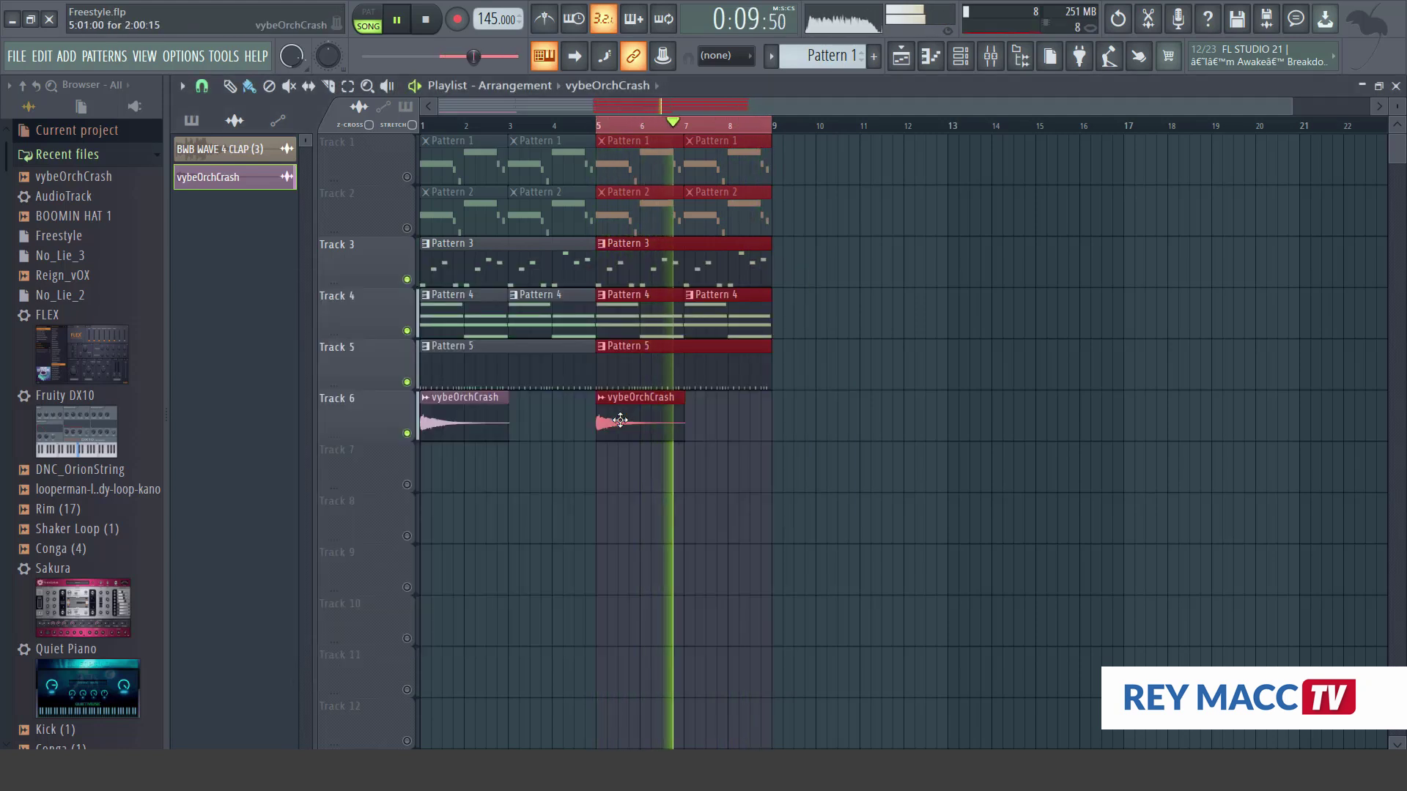
click(619, 421)
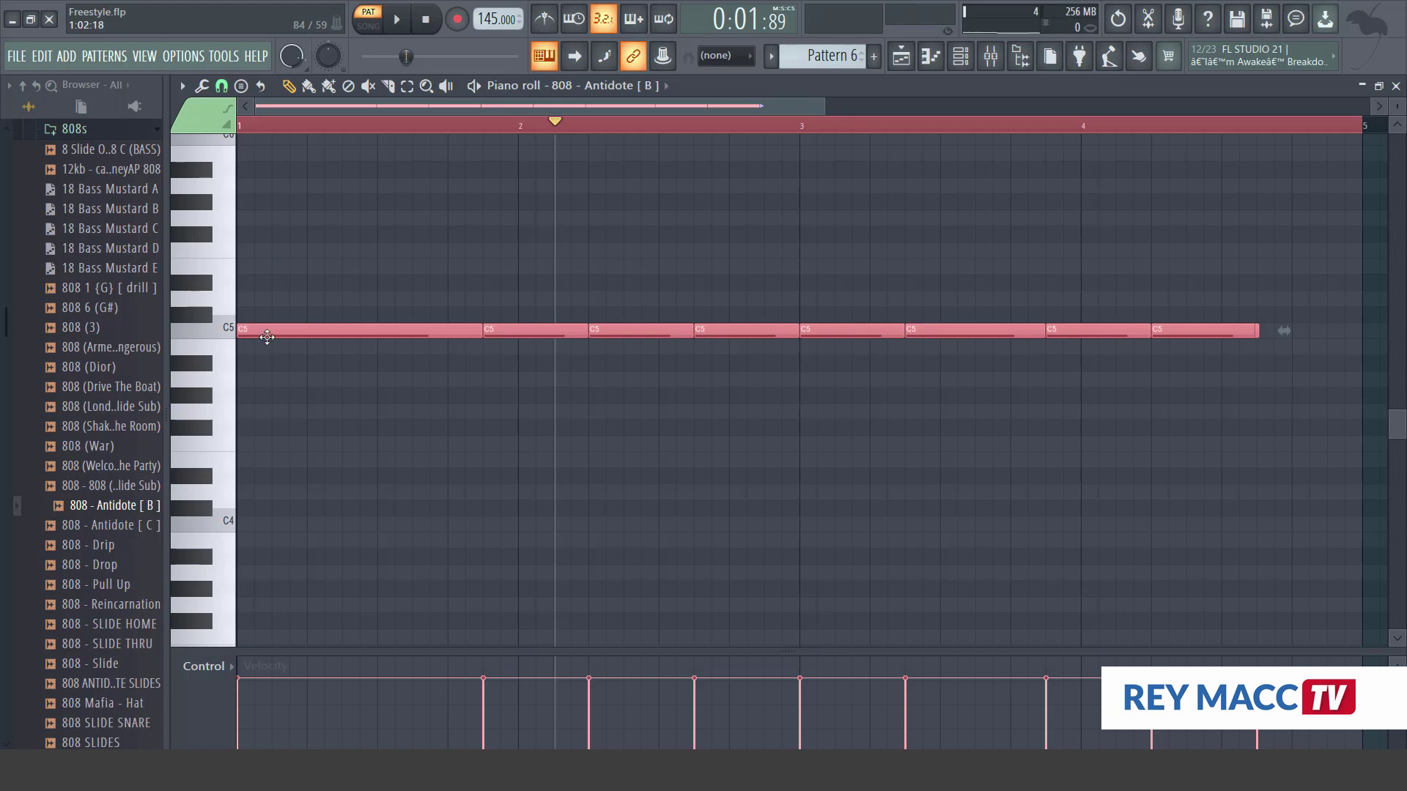
Transpose all 808 - Antidote [ B ] notes in Pattern 6 to A#5, audition them and deselect the notes
drag(266, 334, 244, 170)
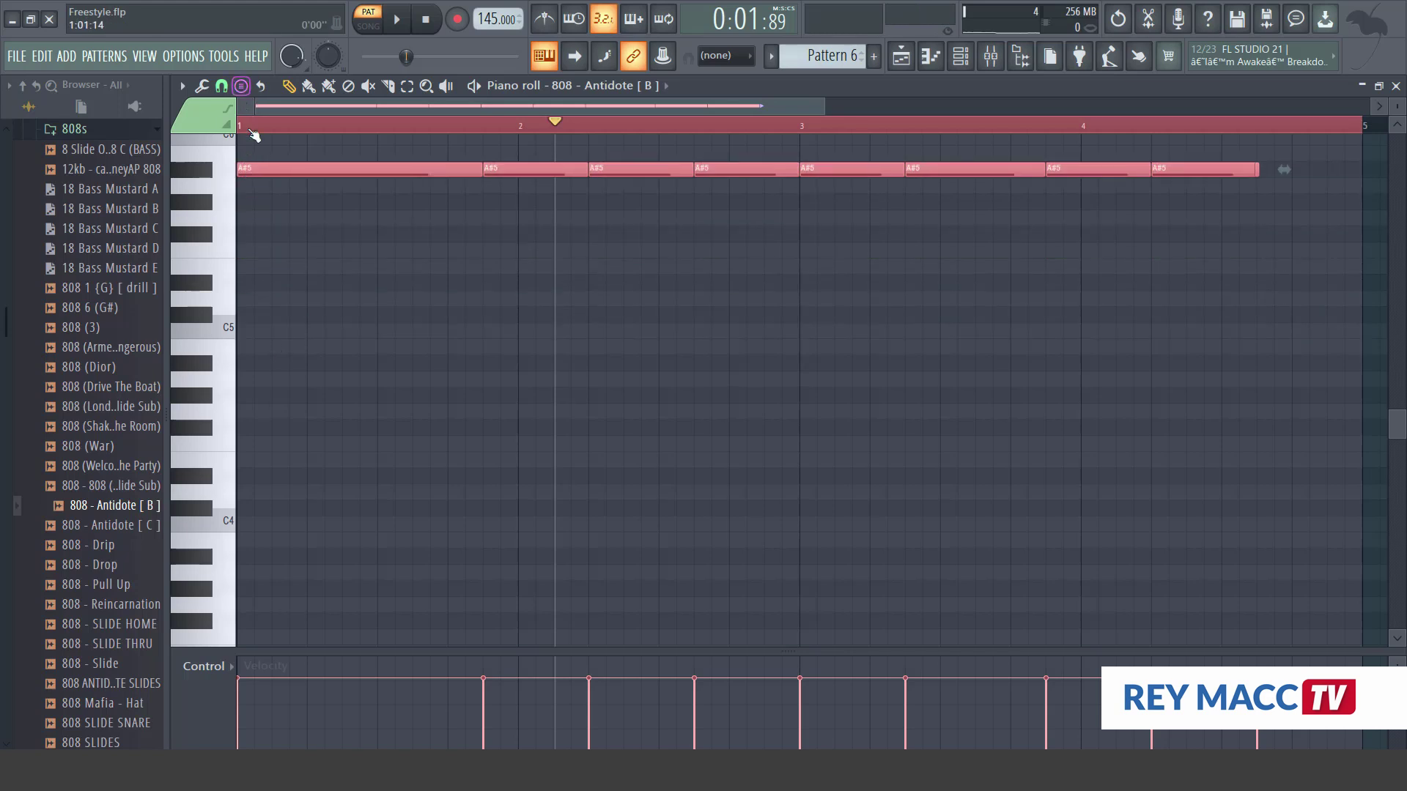
click(394, 24)
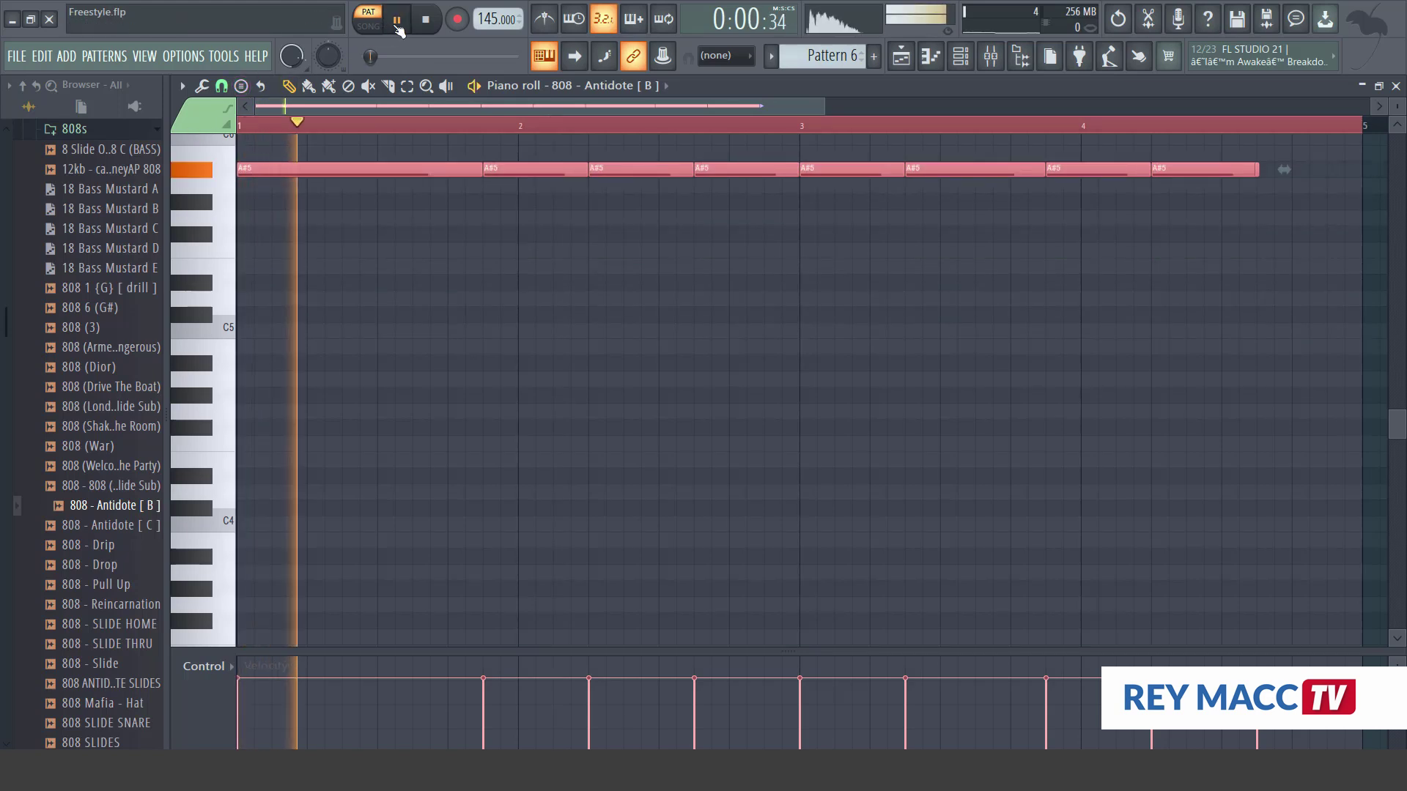
click(527, 220)
click(408, 33)
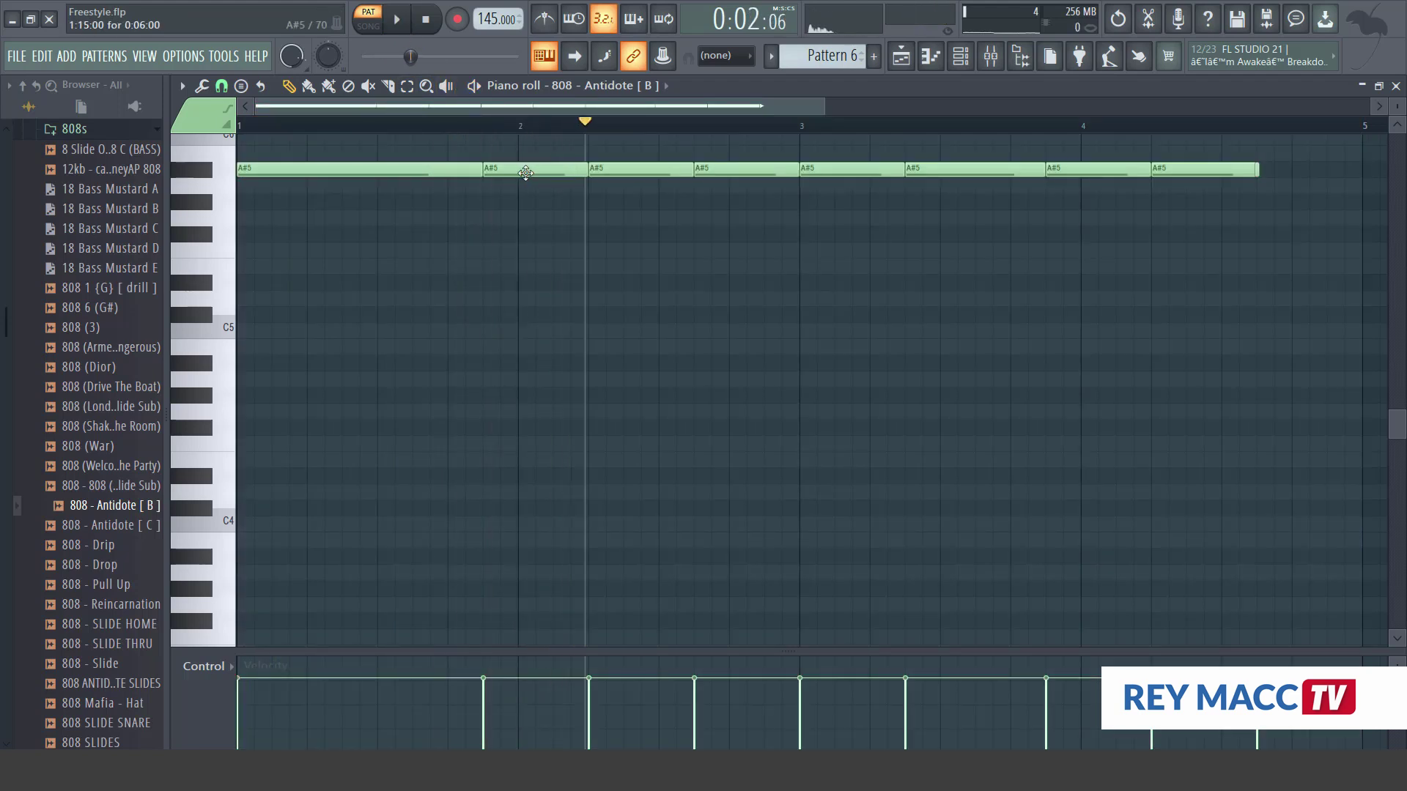
Drop the second to fourth and the last three 808 notes to F#5, and transpose the whole bassline down an octave during playback
drag(521, 189, 516, 246)
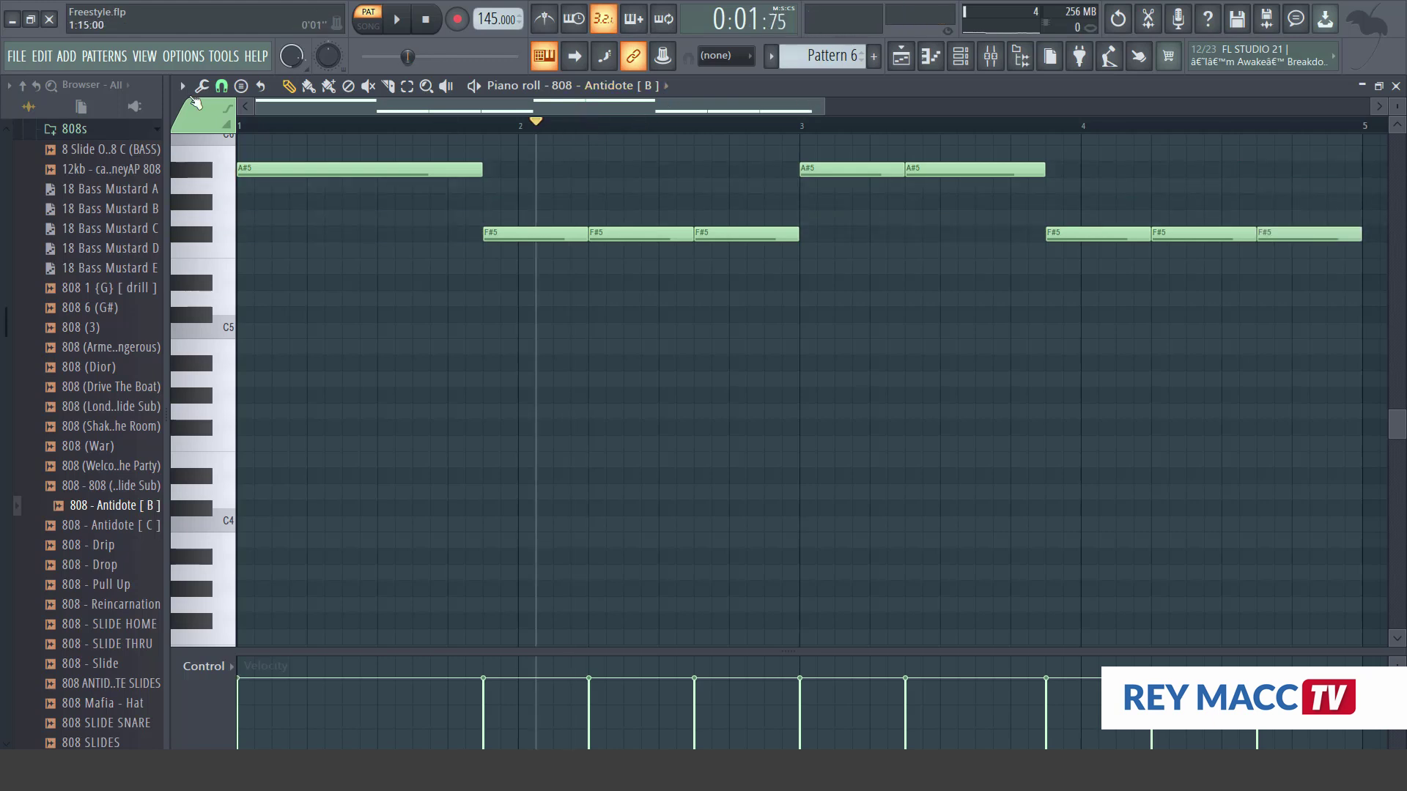
click(397, 19)
key(ctrl+Down)
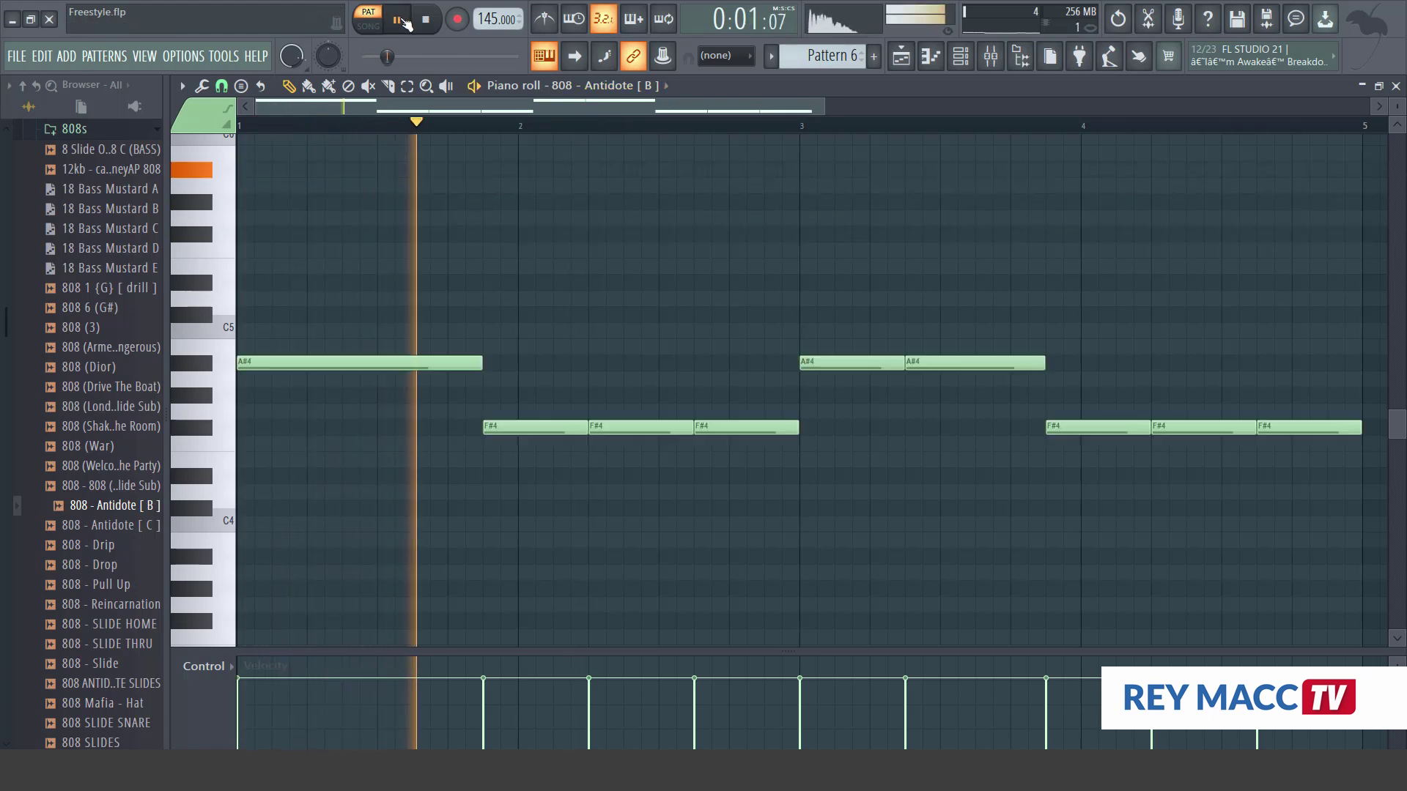
Place Pattern 6 on Track 7 across bars 1 to 8 and solo Track 7 together with Track 5
click(961, 59)
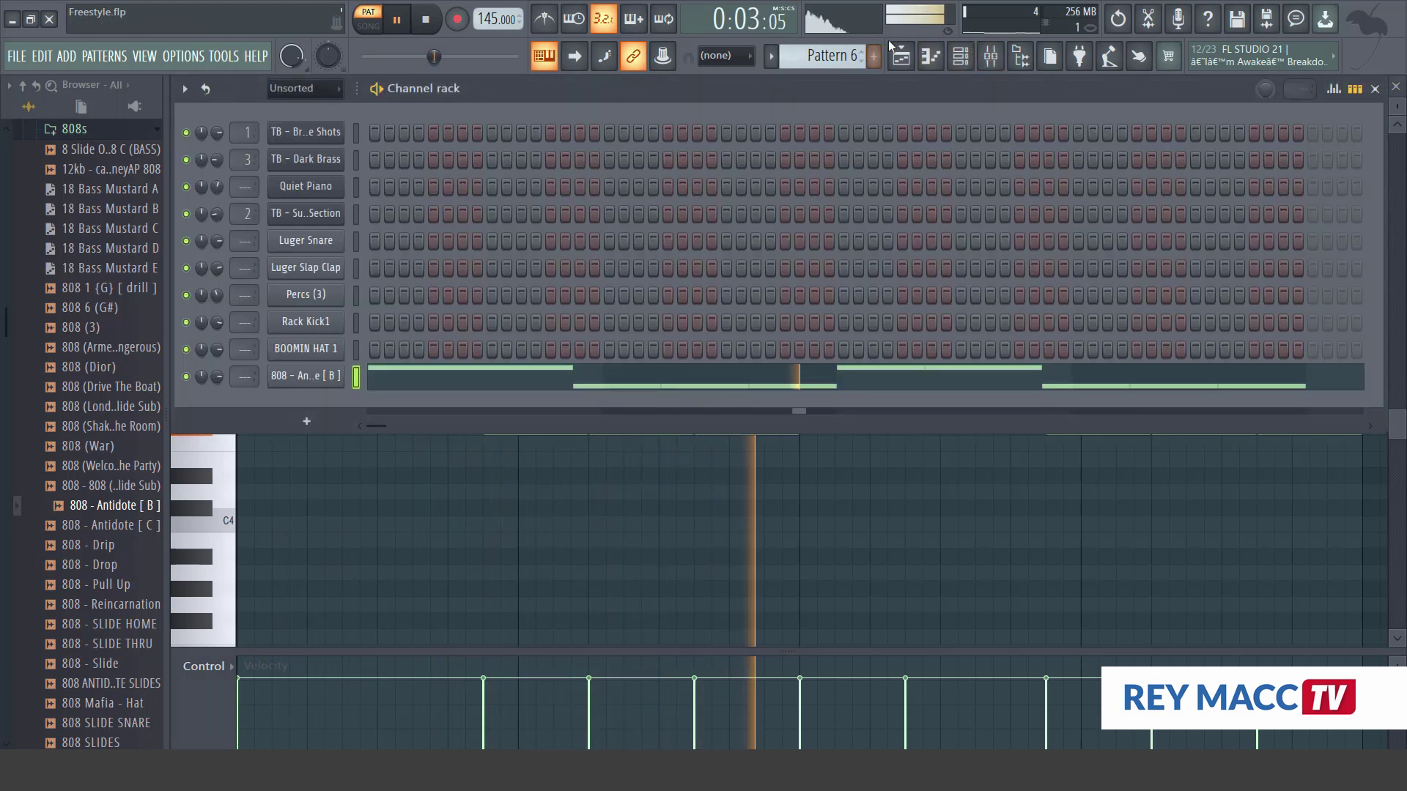
click(903, 56)
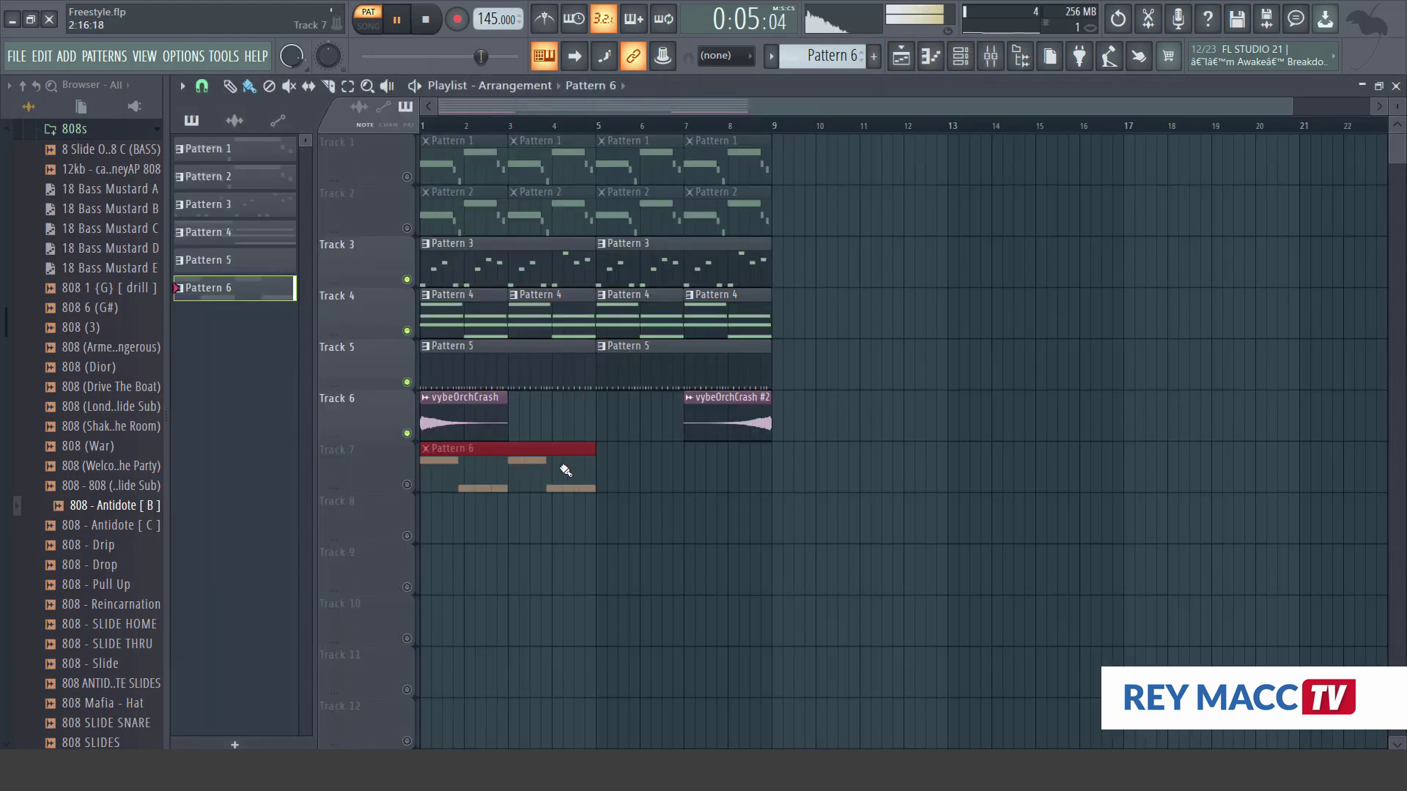
right_click(406, 485)
click(408, 381)
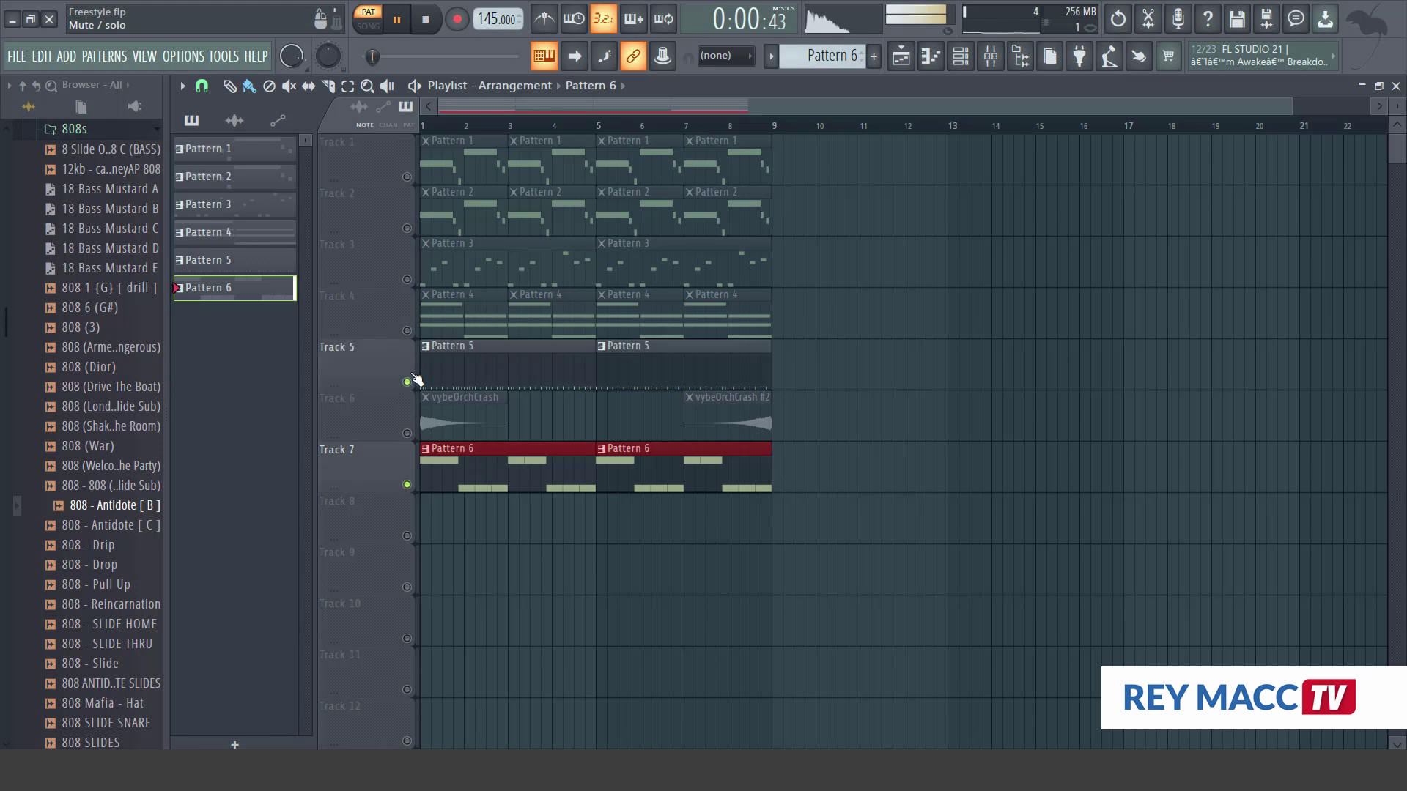
Lower the 808 - Antidote [ B ] channel volume to about 65% and raise its bassline by one octave
click(960, 57)
drag(223, 371, 223, 388)
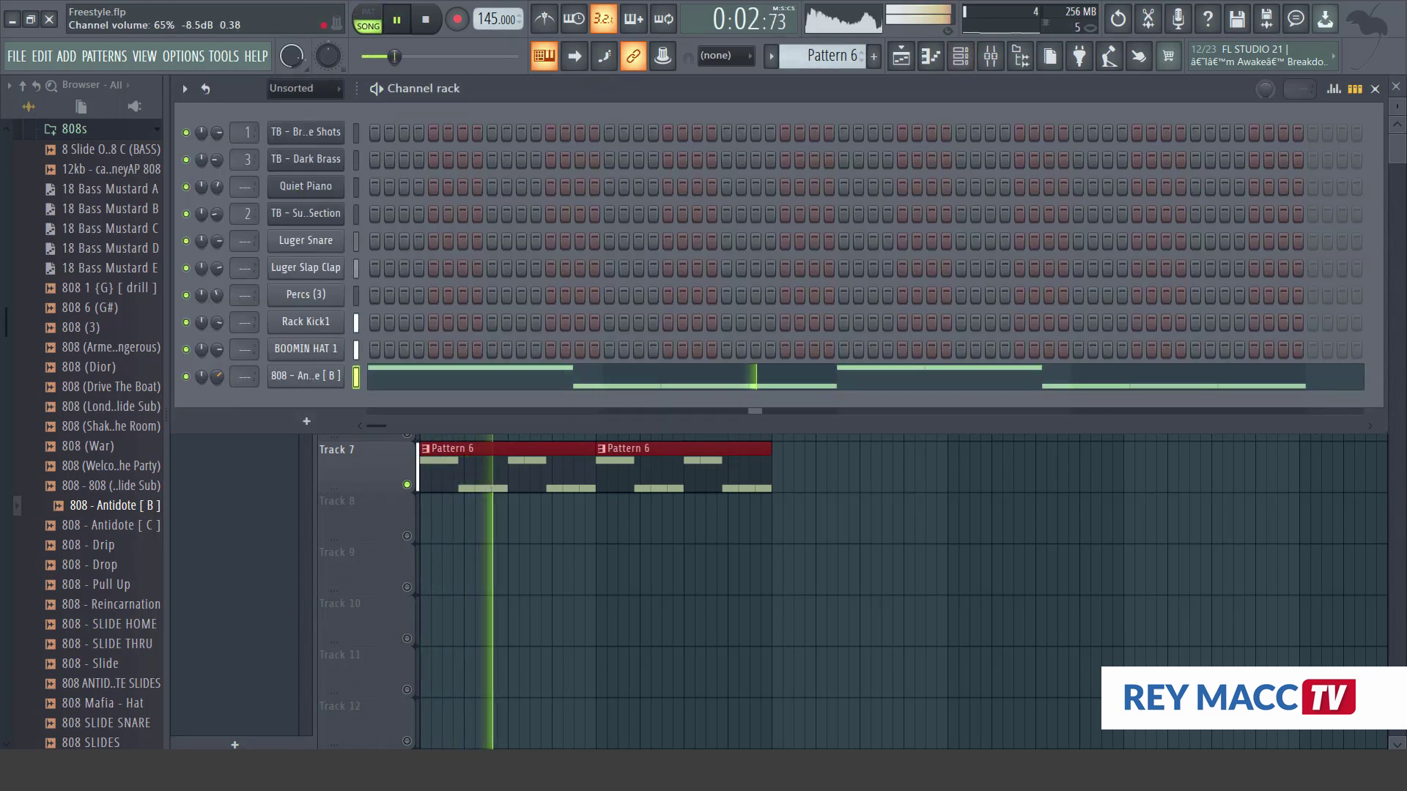
click(424, 384)
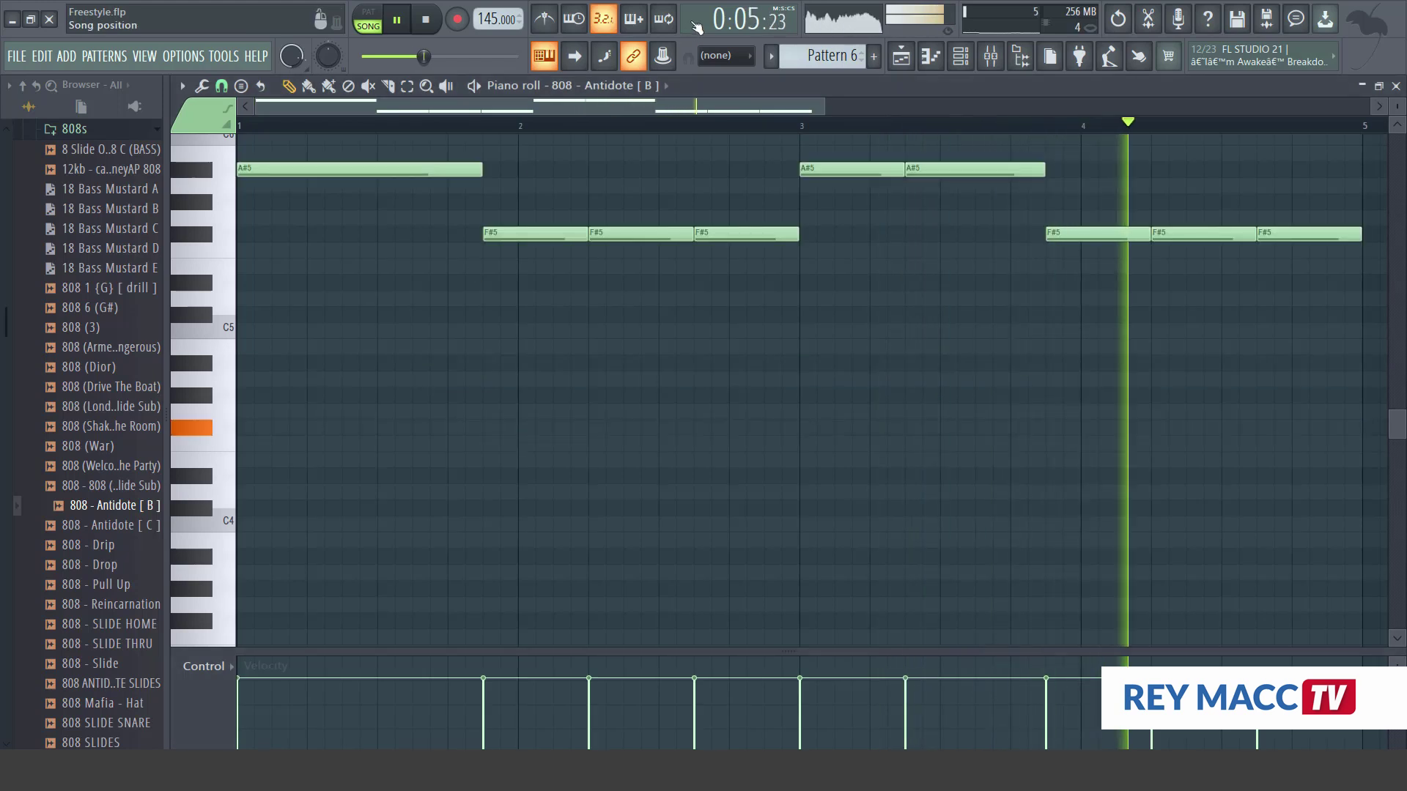
click(961, 57)
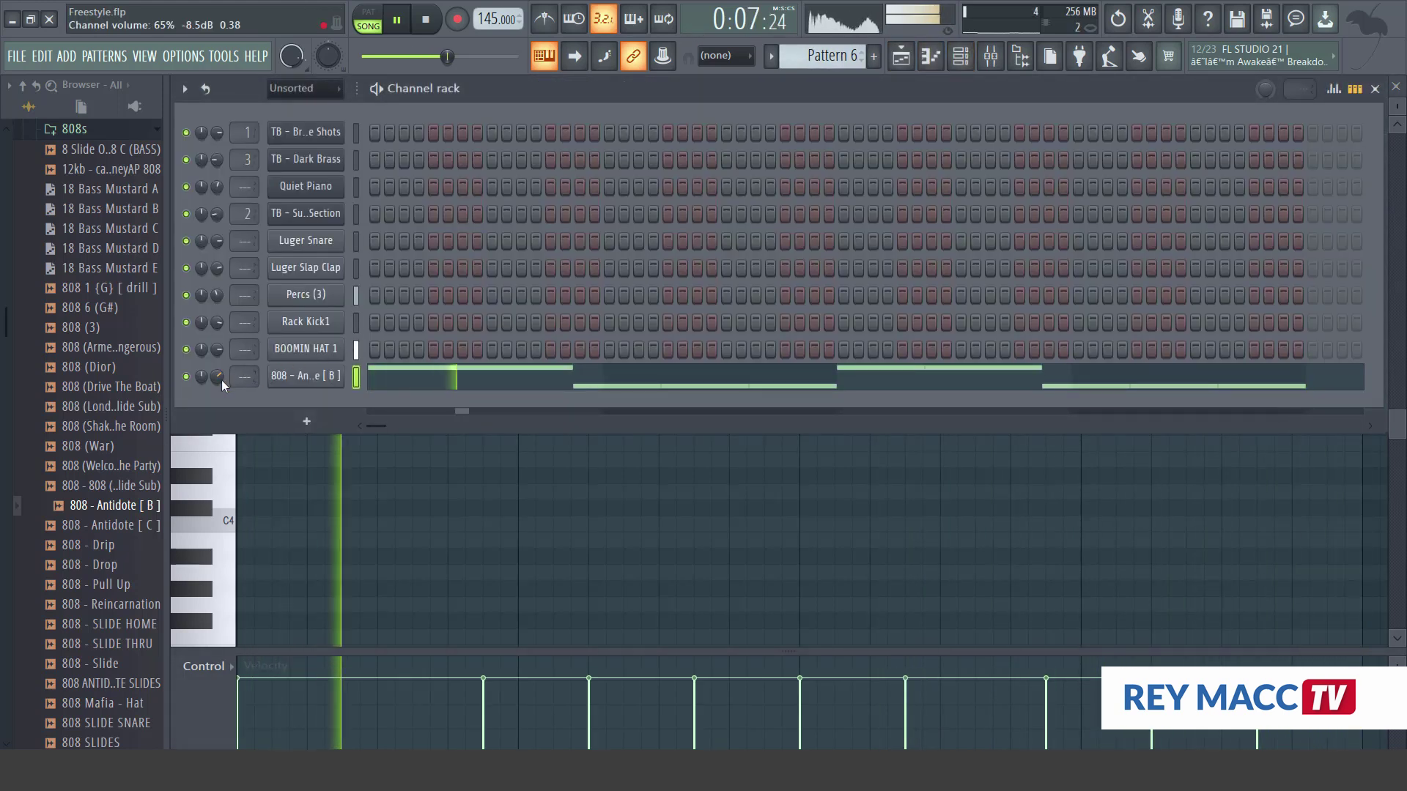
drag(222, 380, 221, 384)
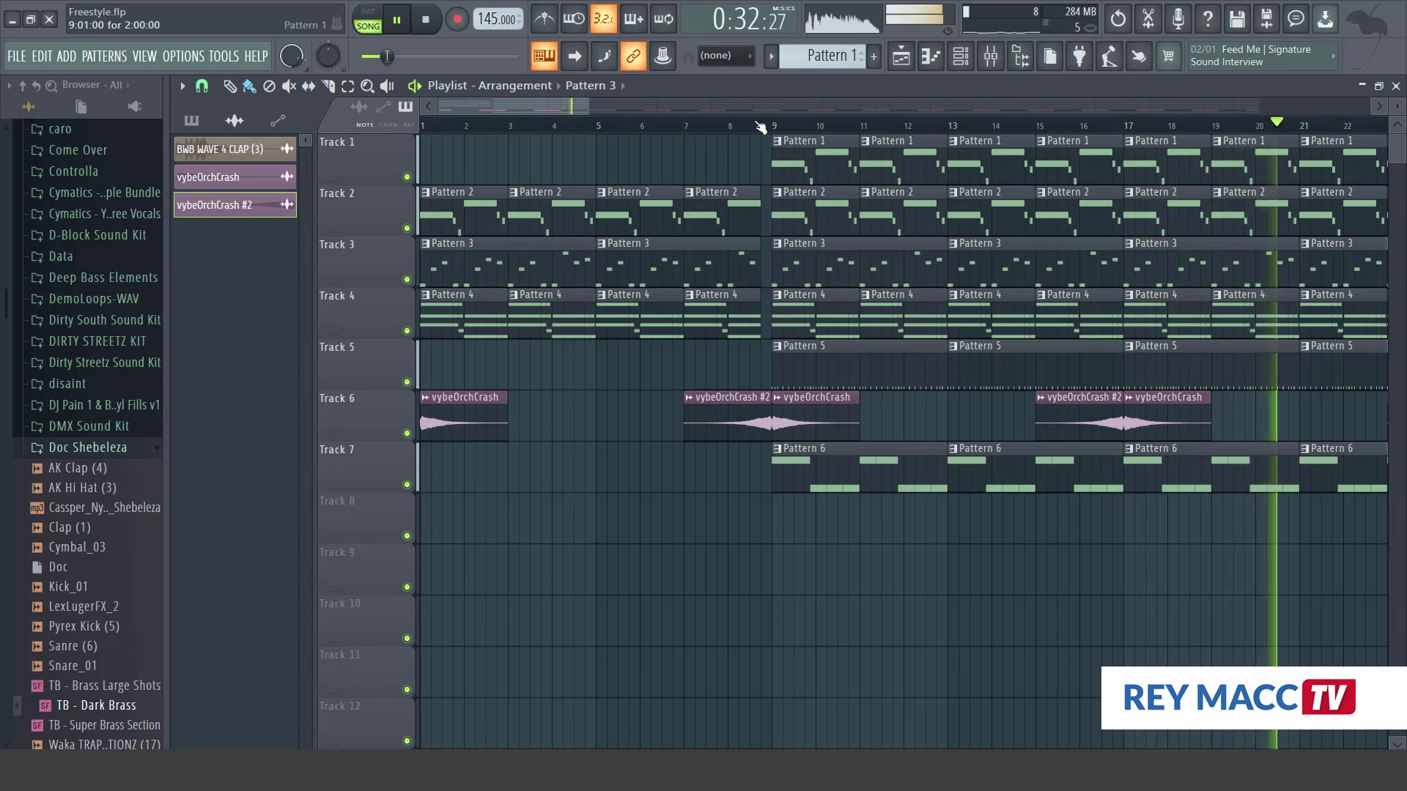
Play the arrangement from around bar 7 and delete the Pattern 5 clip starting at bar 13 on Track 5
click(710, 126)
right_click(956, 374)
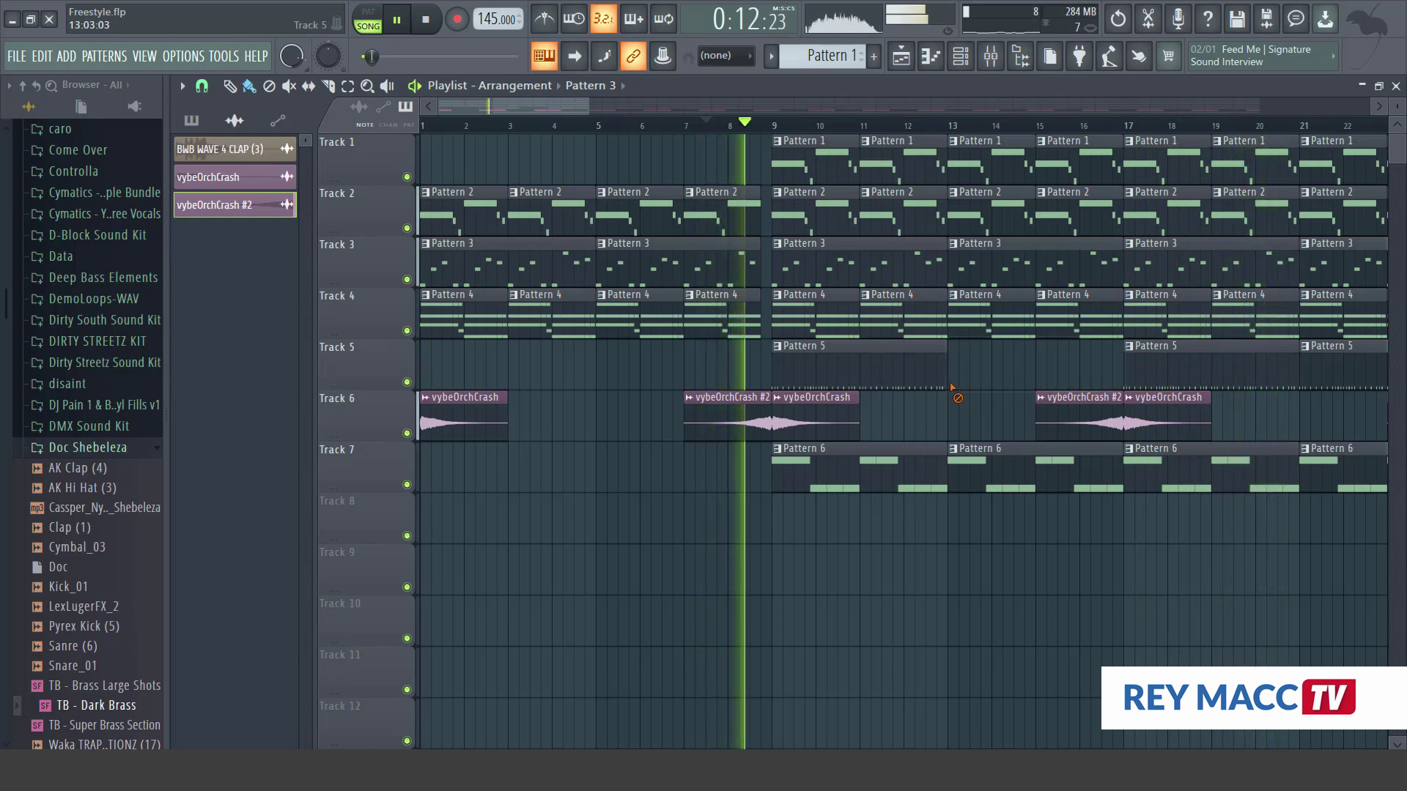